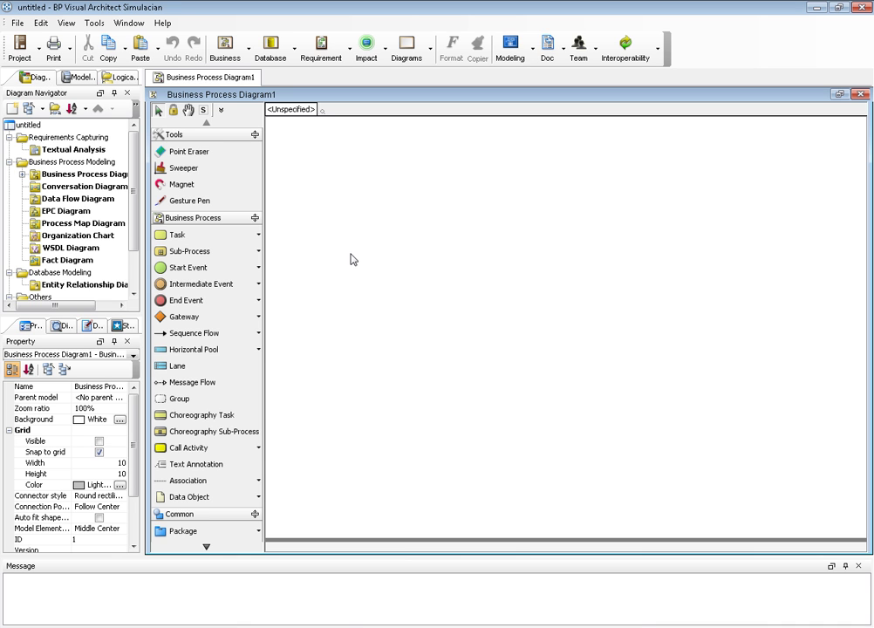
Log in to the Standalone VP Teamwork Server at host localhost, port 1999, with the user name and account password
{"action": "left_click", "coordinate": [579, 52]}
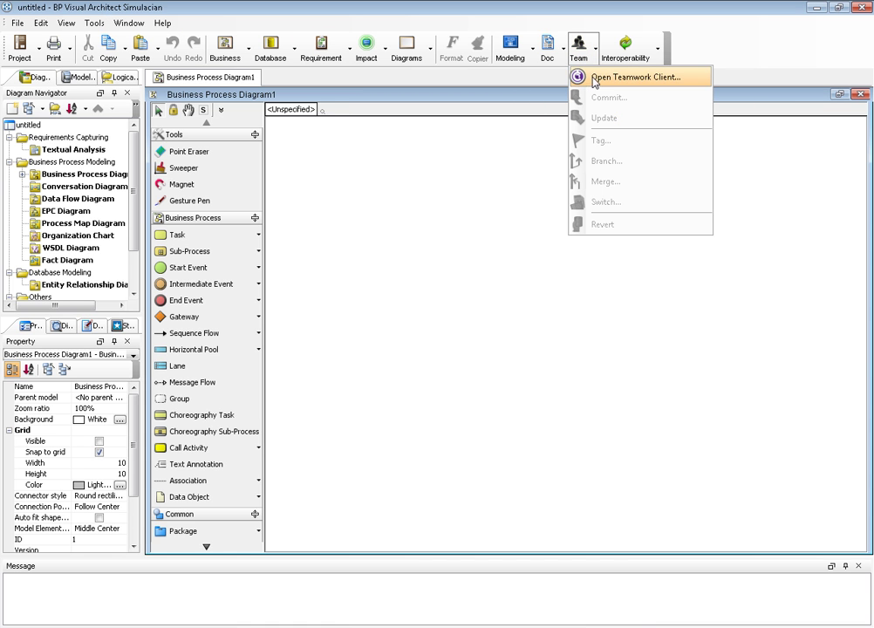
{"action": "left_click", "coordinate": [611, 77]}
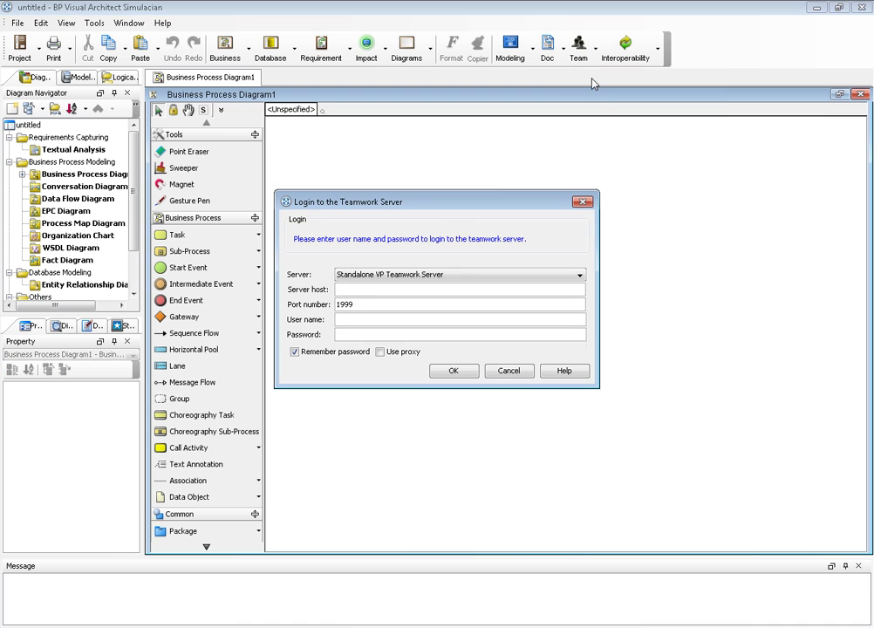
{"action": "left_click", "coordinate": [465, 274]}
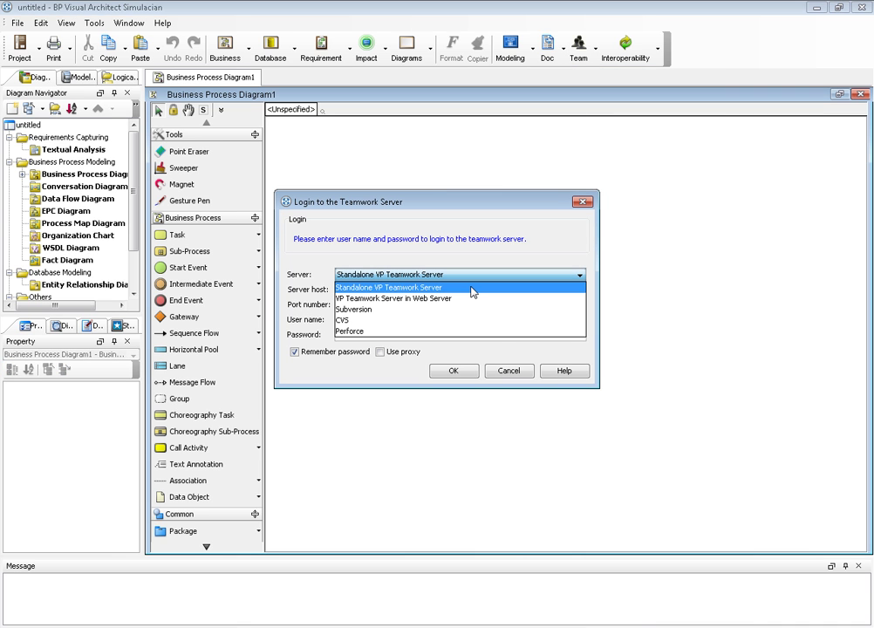
{"action": "left_click", "coordinate": [414, 286]}
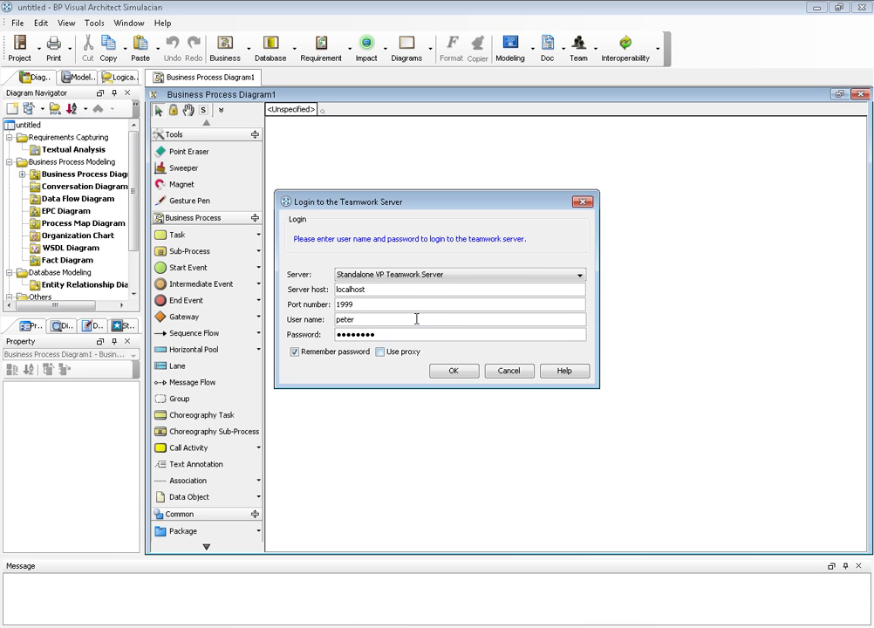
{"action": "left_click", "coordinate": [456, 373]}
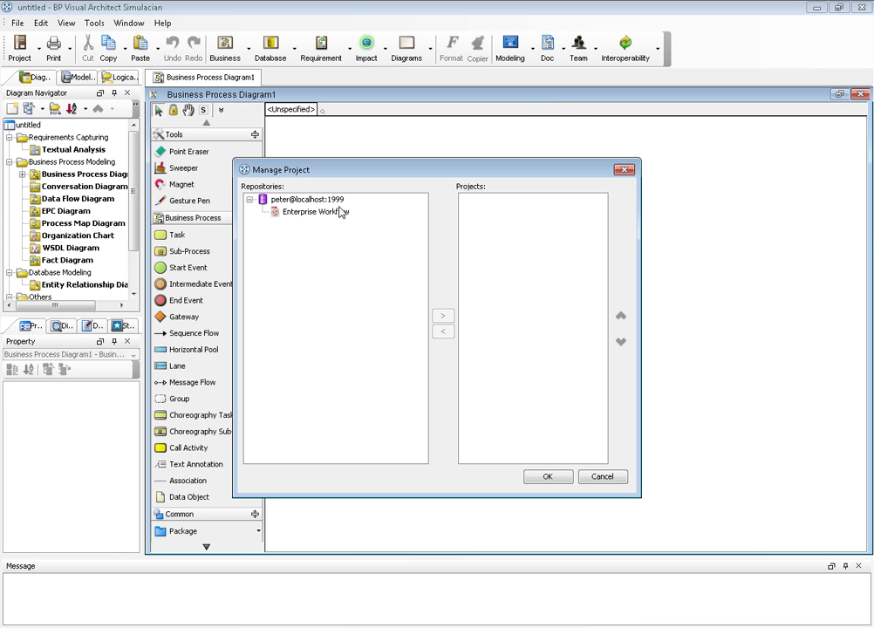
Add the Enterprise Workflow project from the repository to the managed projects and open it
{"action": "left_click", "coordinate": [340, 213]}
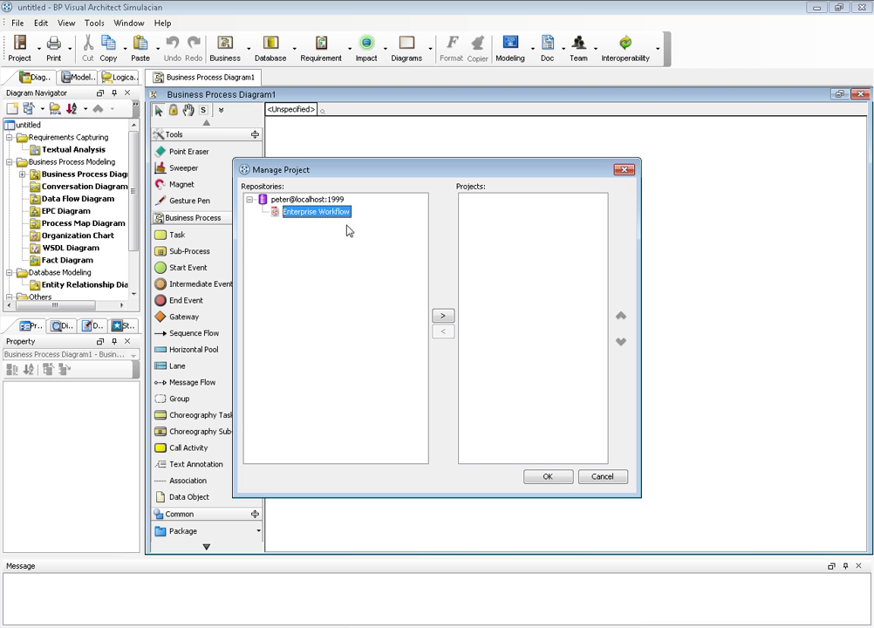
{"action": "left_click", "coordinate": [440, 317]}
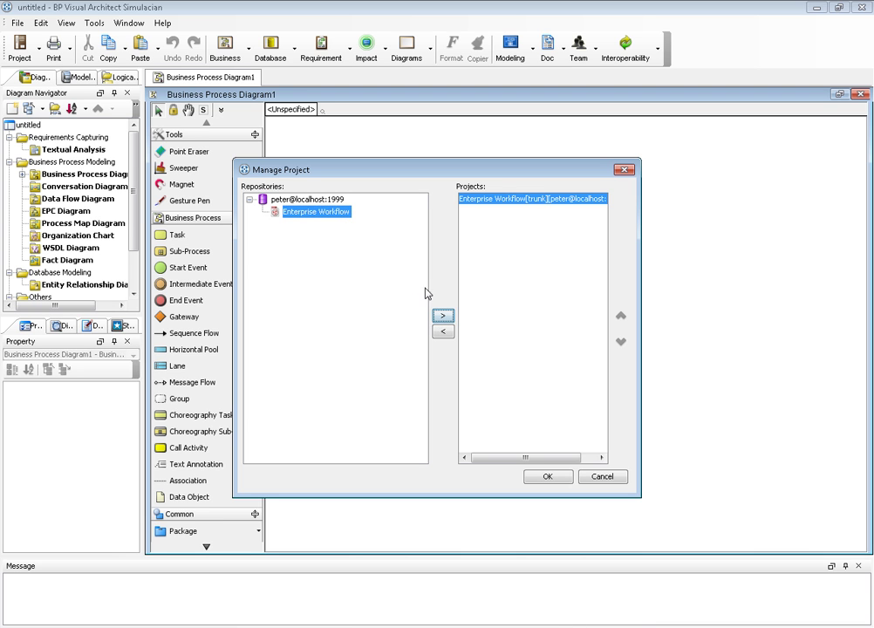
{"action": "left_click", "coordinate": [548, 476]}
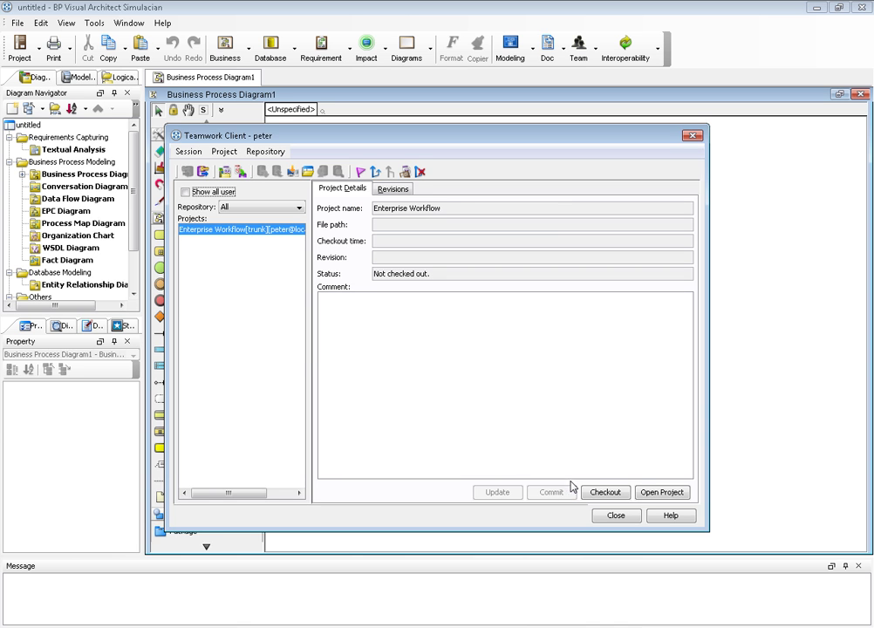
{"action": "left_click", "coordinate": [642, 491]}
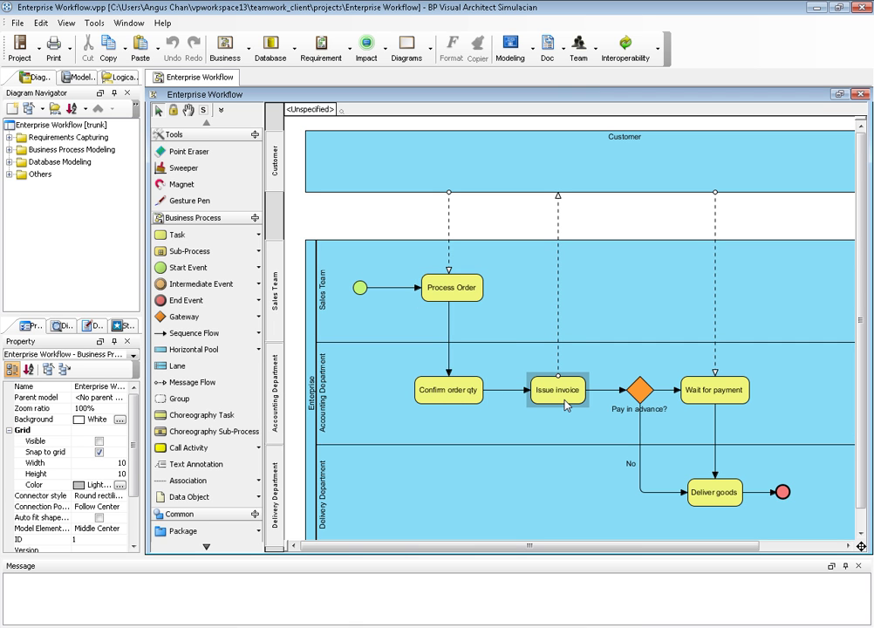
Make room with the Sweeper after the "Pay in advance?" gateway and insert a "Check payment method" task before Wait for payment
{"action": "mouse_move", "coordinate": [565, 404]}
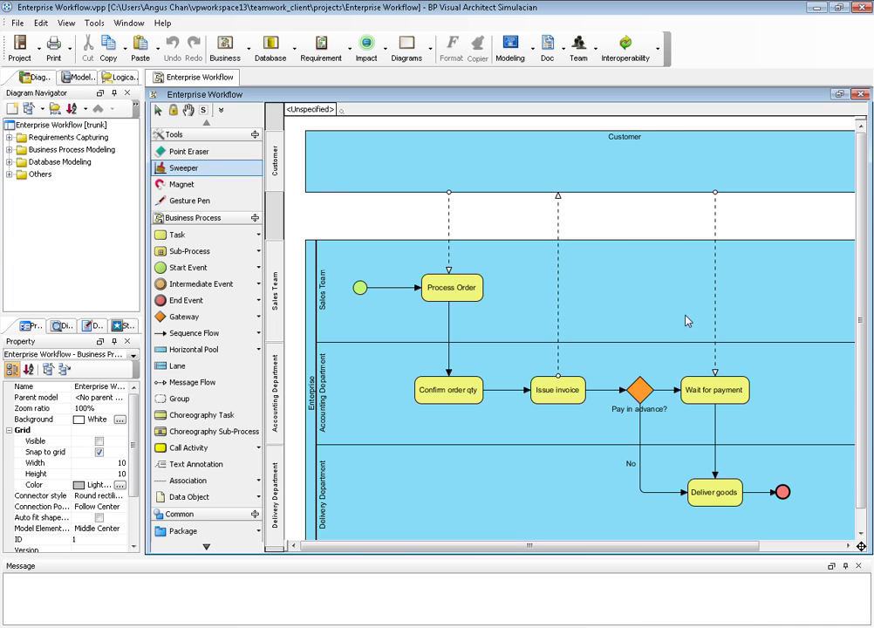
{"action": "left_click_drag", "start_coordinate": [659, 353], "coordinate": [747, 353]}
{"action": "left_click", "coordinate": [694, 390]}
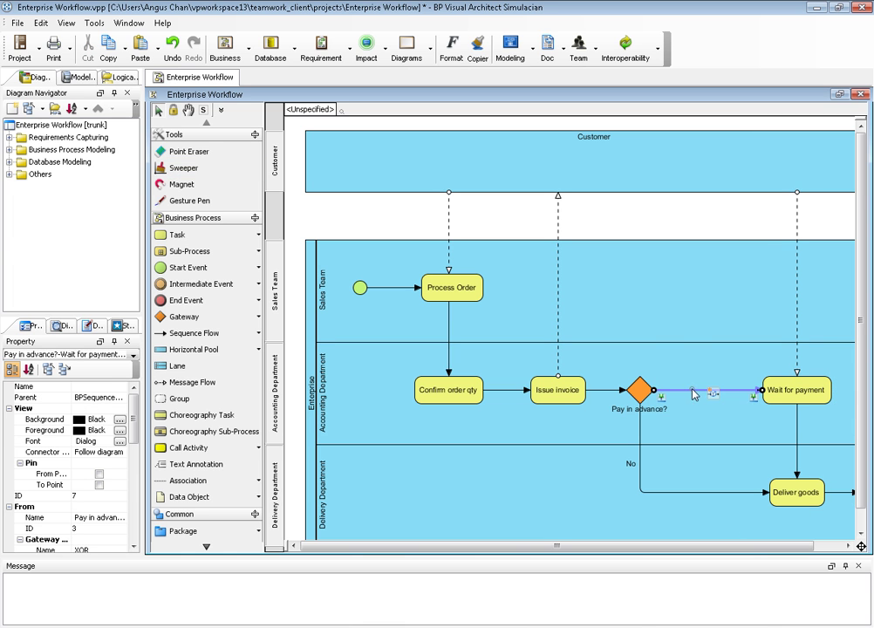
{"action": "left_click", "coordinate": [714, 394]}
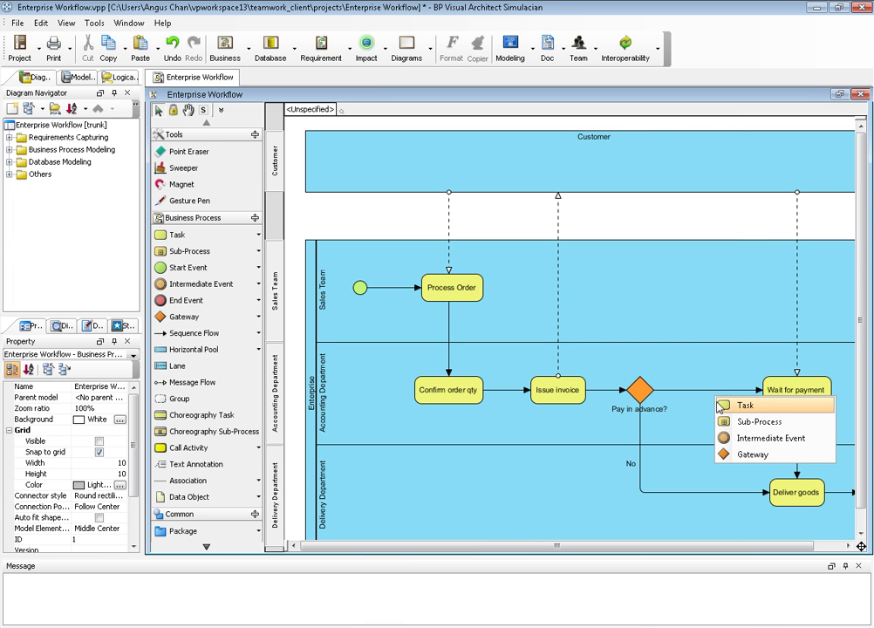
{"action": "left_click", "coordinate": [737, 405]}
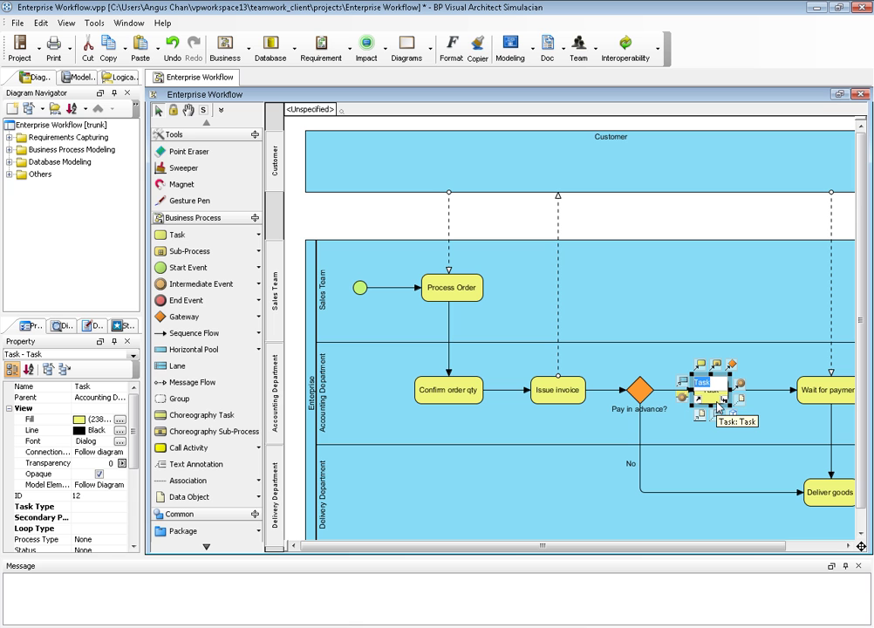
{"action": "type", "text": "check payment method"}
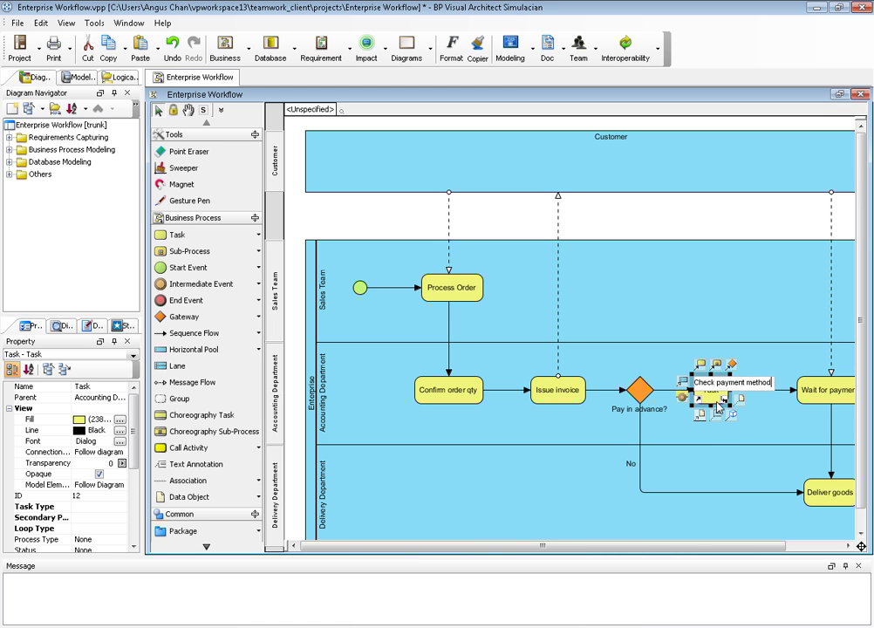
{"action": "key", "text": "Return"}
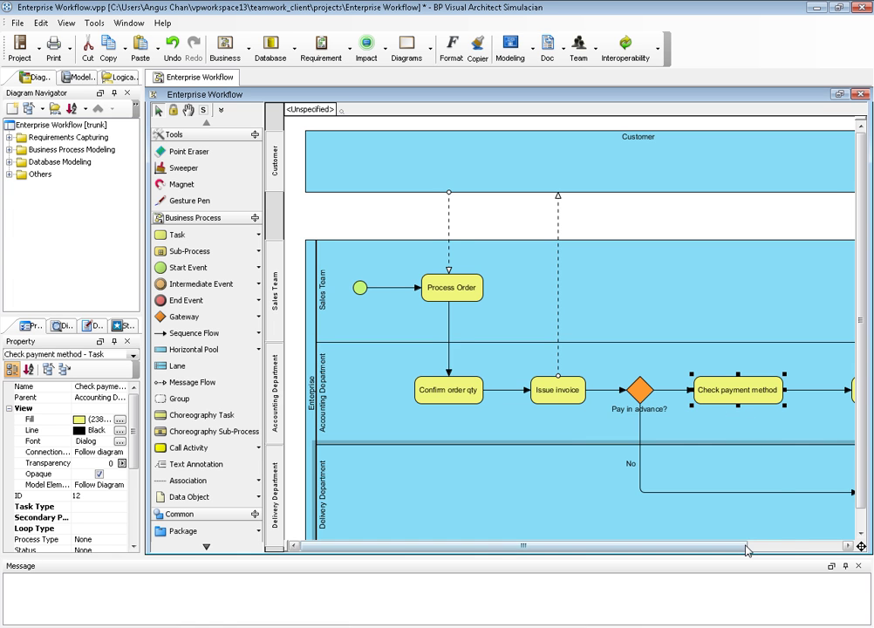
Narrow the Check payment method task and pull the shapes after it closer using the Magnet
{"action": "left_click_drag", "start_coordinate": [747, 546], "coordinate": [795, 546]}
{"action": "mouse_move", "coordinate": [683, 391]}
{"action": "left_mouse_down"}
{"action": "mouse_move", "coordinate": [663, 392]}
{"action": "mouse_move", "coordinate": [698, 398]}
{"action": "mouse_move", "coordinate": [682, 398]}
{"action": "left_mouse_up"}
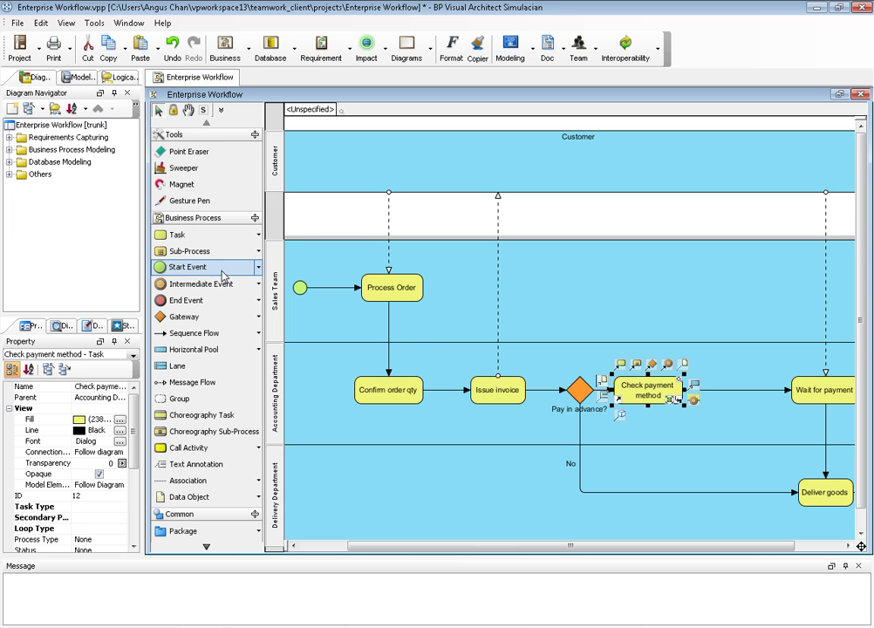
{"action": "left_click", "coordinate": [226, 184]}
{"action": "left_click_drag", "start_coordinate": [758, 321], "coordinate": [686, 328]}
{"action": "left_click", "coordinate": [559, 523]}
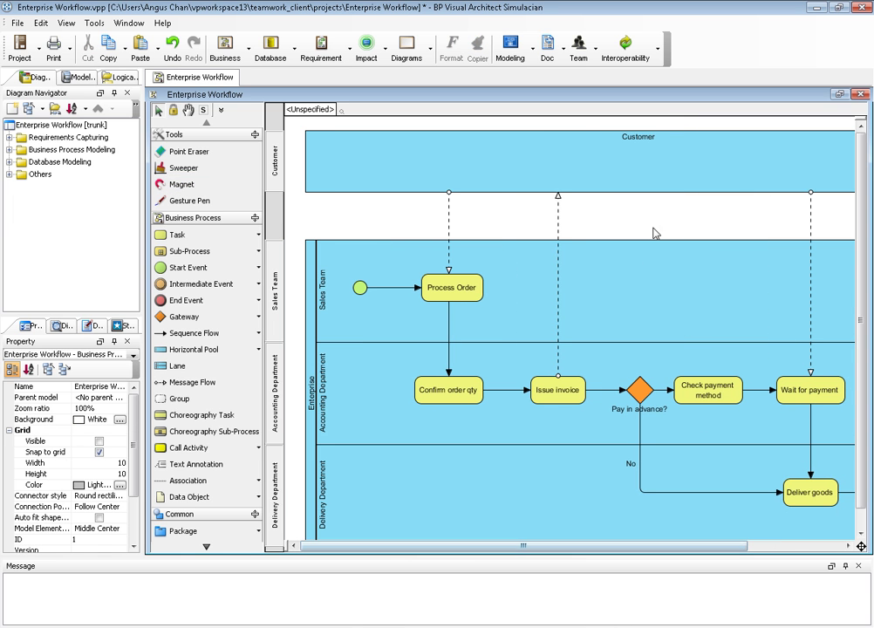
Start a commit of the Enterprise Workflow project with the comment: add "check payment task"
{"action": "left_click", "coordinate": [578, 48]}
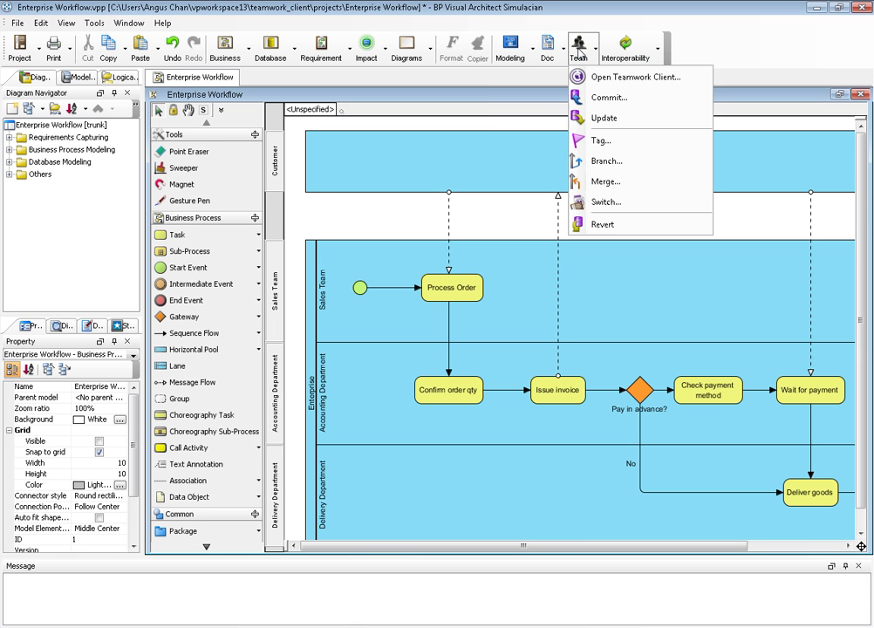
{"action": "left_click", "coordinate": [583, 98]}
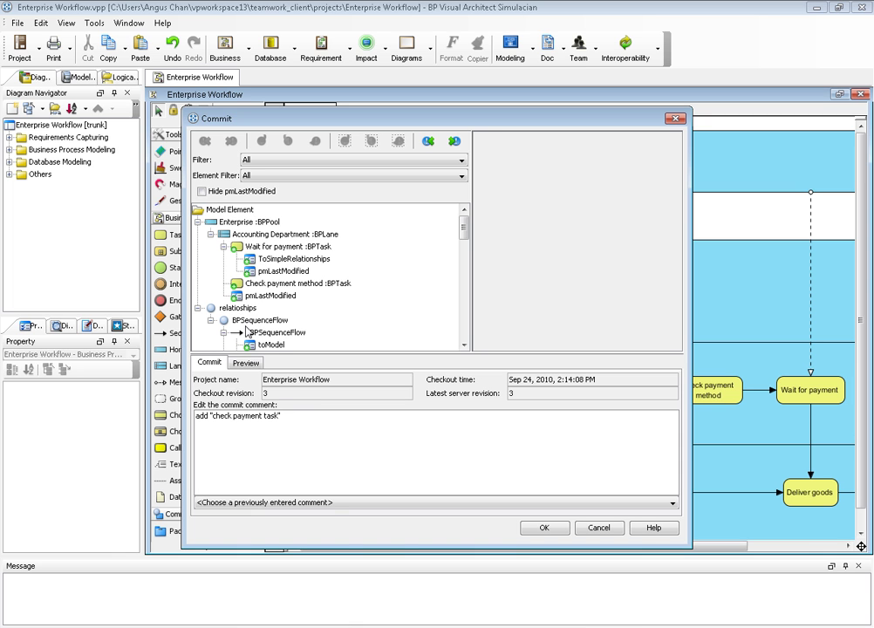
Preview the Deliver goods and Check payment method changes against the server version and commit them
{"action": "left_click", "coordinate": [245, 362]}
{"action": "scroll", "coordinate": [221, 264], "scroll_direction": "down", "scroll_amount": 3}
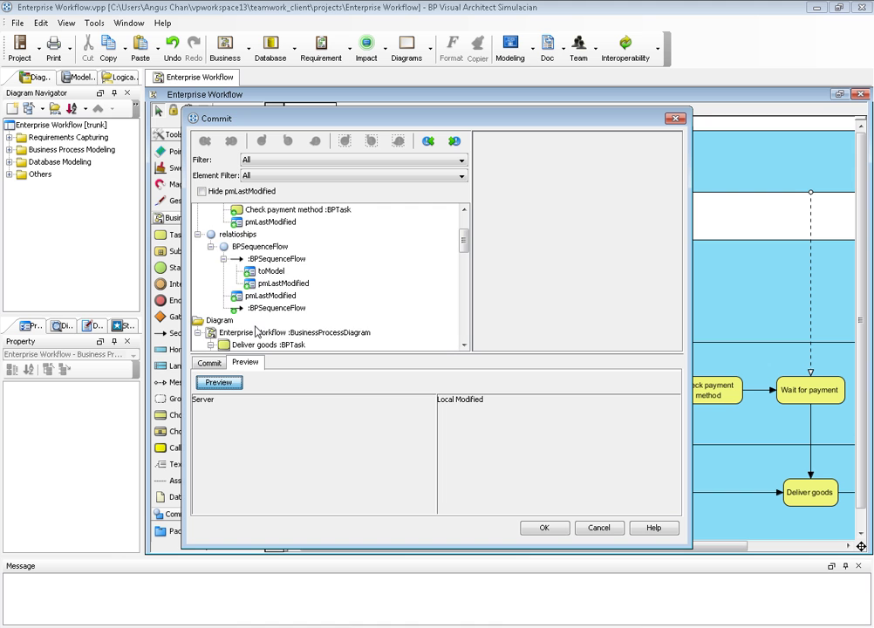
{"action": "scroll", "coordinate": [255, 331], "scroll_direction": "down", "scroll_amount": 1}
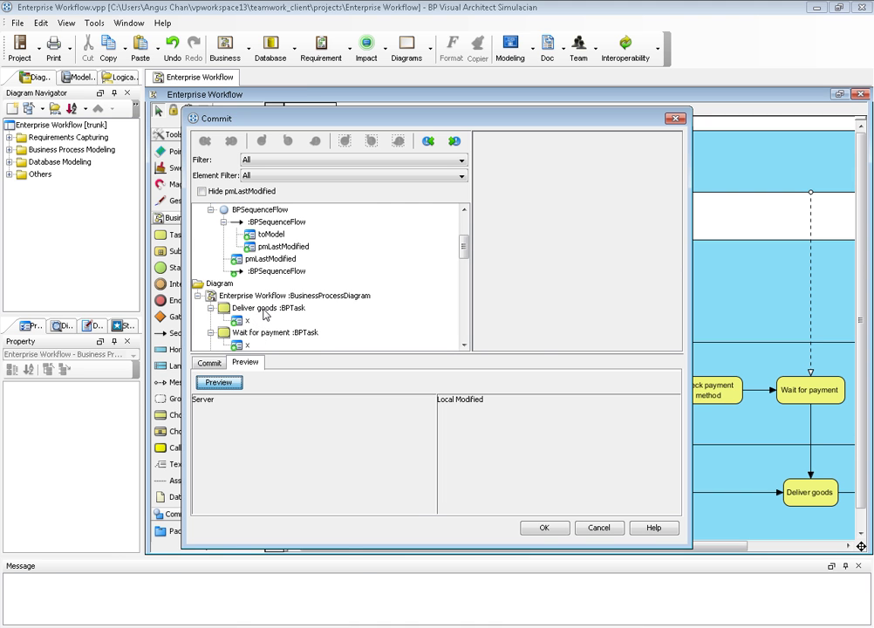
{"action": "left_click", "coordinate": [266, 311]}
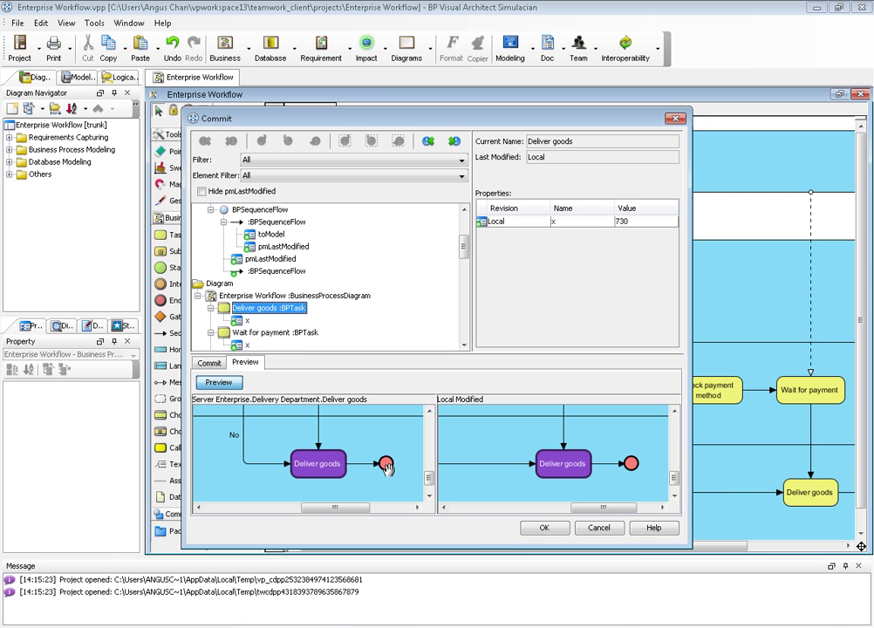
{"action": "left_click_drag", "start_coordinate": [387, 466], "coordinate": [332, 459]}
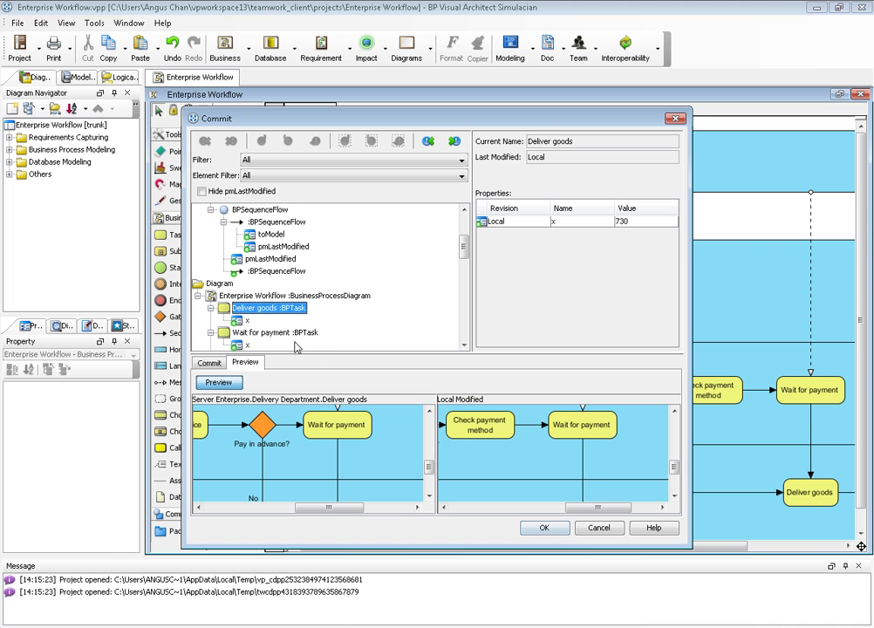
{"action": "scroll", "coordinate": [258, 338], "scroll_direction": "down", "scroll_amount": 1}
{"action": "scroll", "coordinate": [258, 337], "scroll_direction": "down", "scroll_amount": 6}
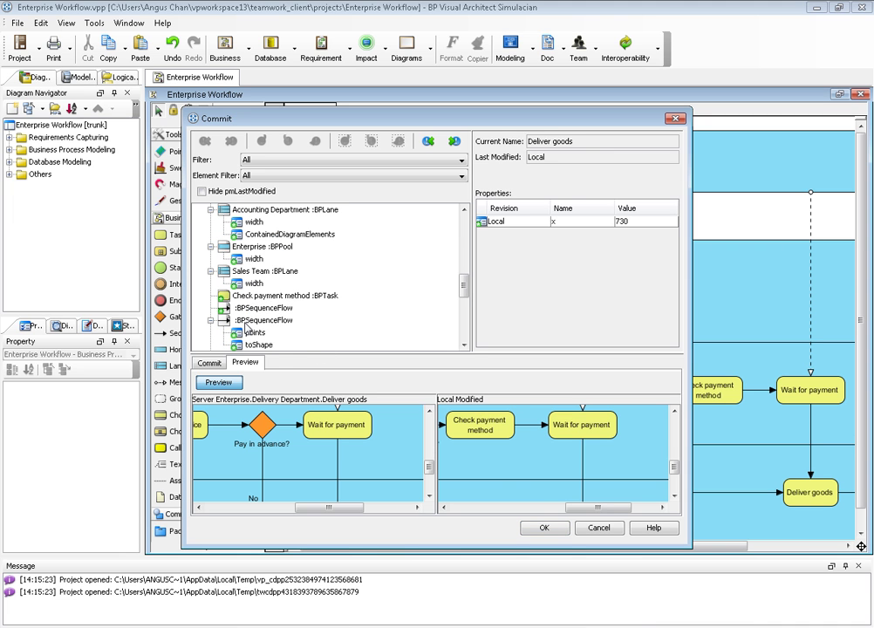
{"action": "left_click", "coordinate": [253, 297]}
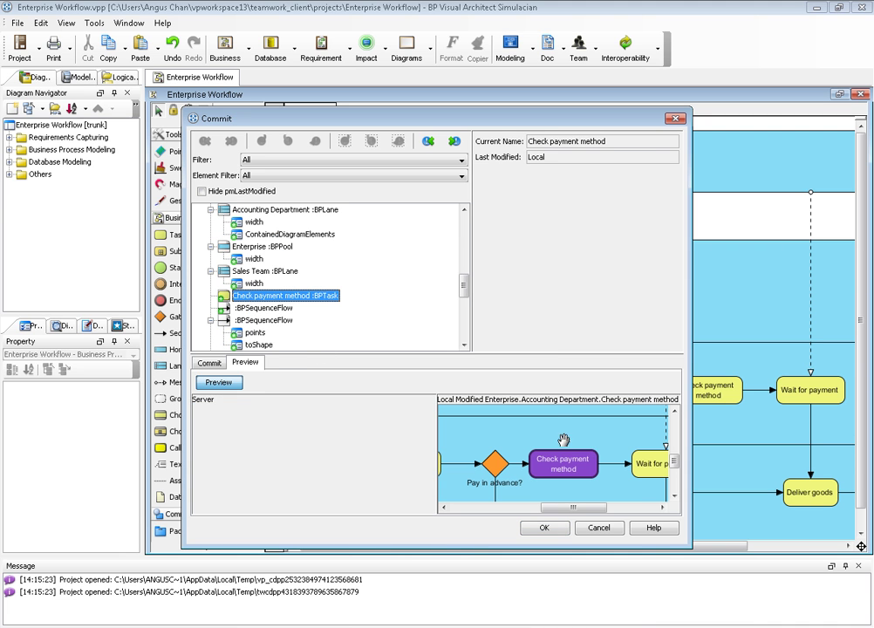
{"action": "left_click", "coordinate": [541, 528]}
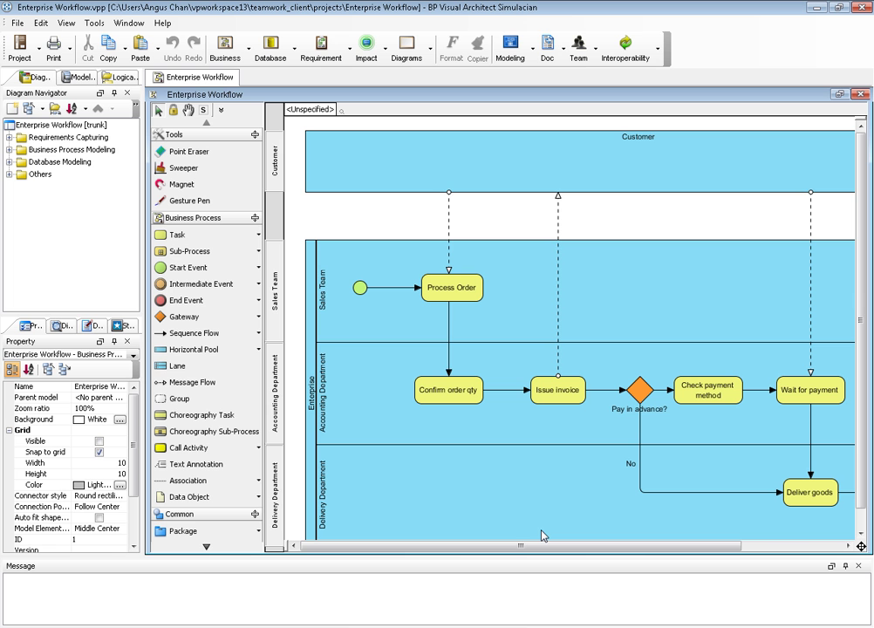
Switch to the other client's Enterprise Workflow copy in vpworkspace11 and update it with the latest changes from the server
{"action": "double_click", "coordinate": [520, 18]}
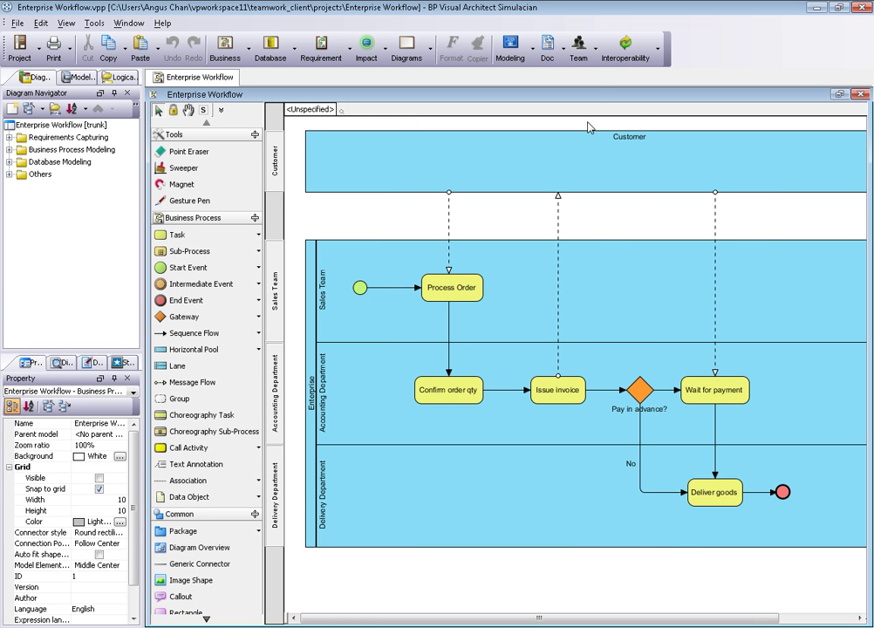
{"action": "left_click", "coordinate": [595, 66]}
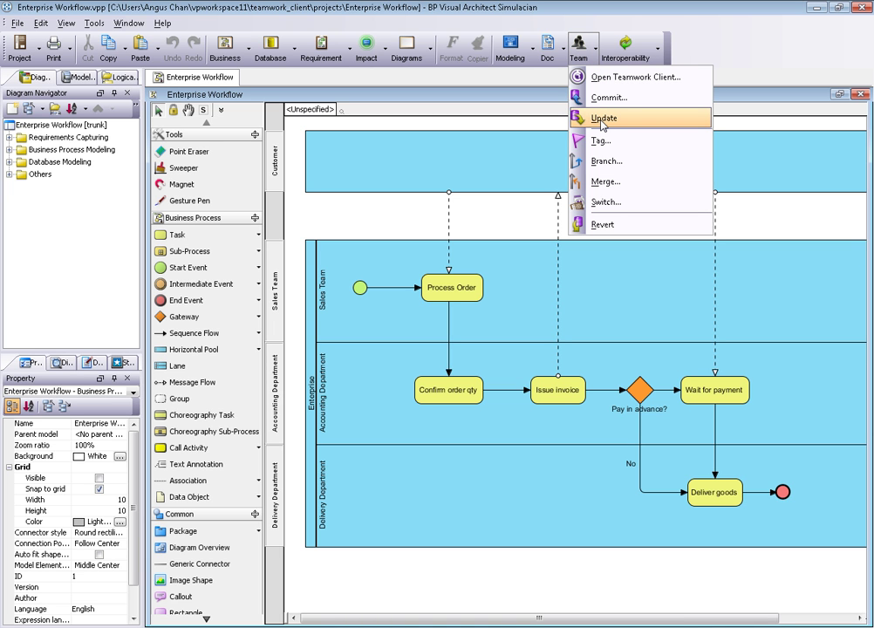
{"action": "left_click", "coordinate": [601, 120]}
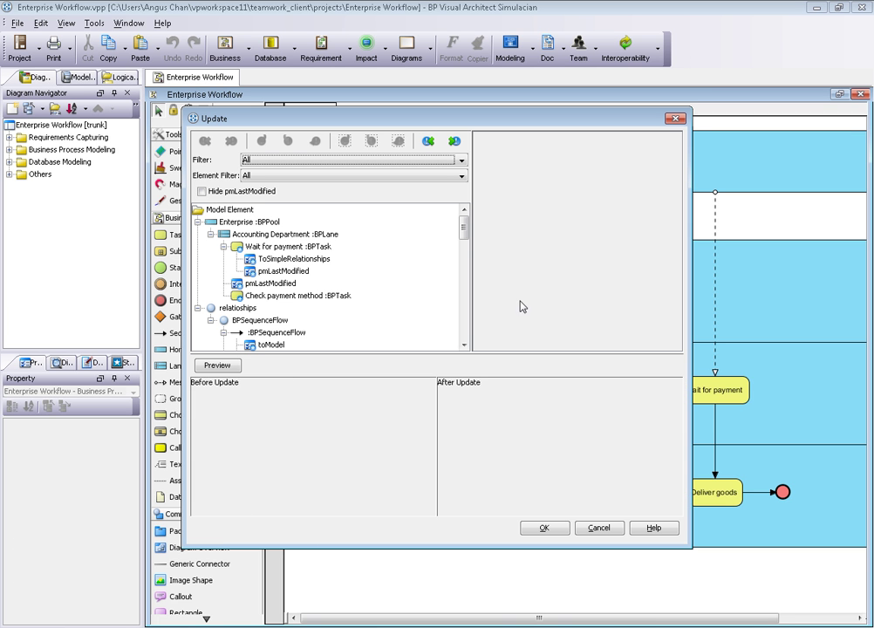
{"action": "left_click", "coordinate": [539, 528]}
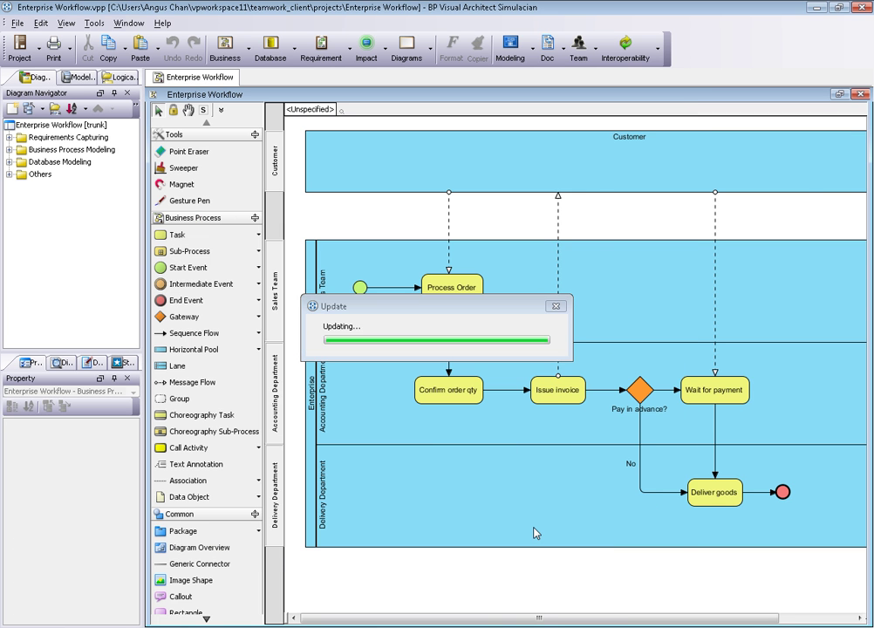
{"action": "left_click", "coordinate": [707, 392]}
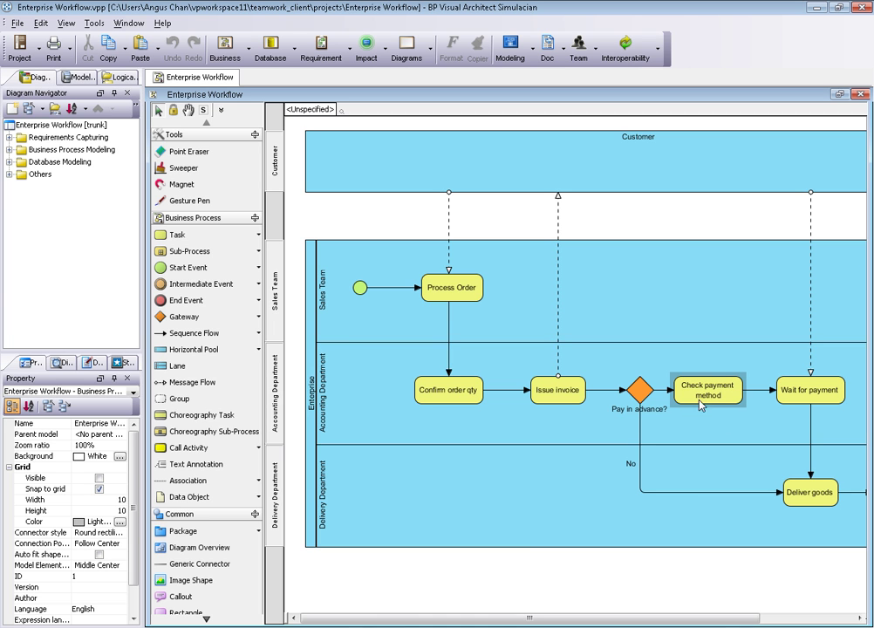
{"action": "mouse_move", "coordinate": [706, 393]}
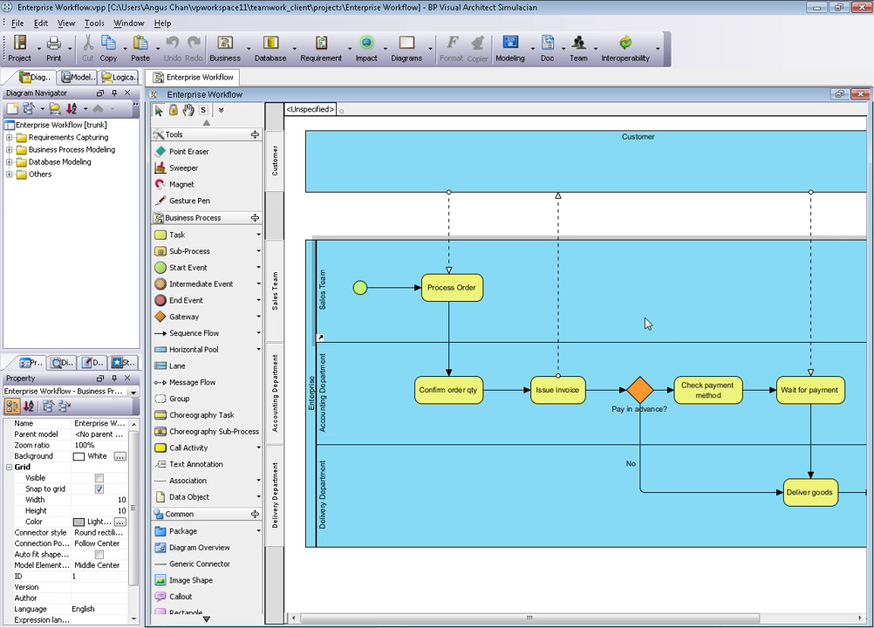
Set the type of the Process Order task in the Sales Team lane to User Task
{"action": "left_click", "coordinate": [432, 298]}
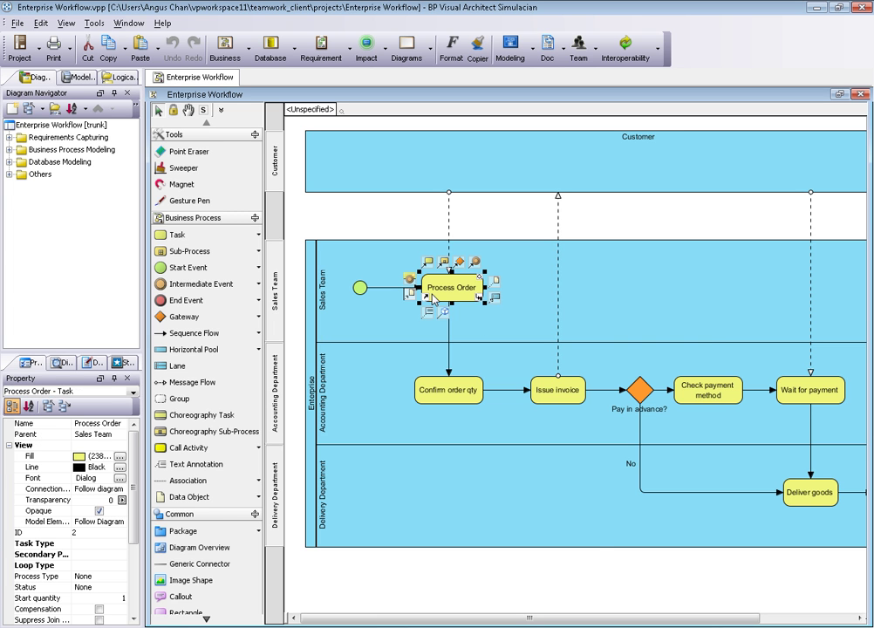
{"action": "right_click", "coordinate": [433, 298]}
{"action": "mouse_move", "coordinate": [558, 351]}
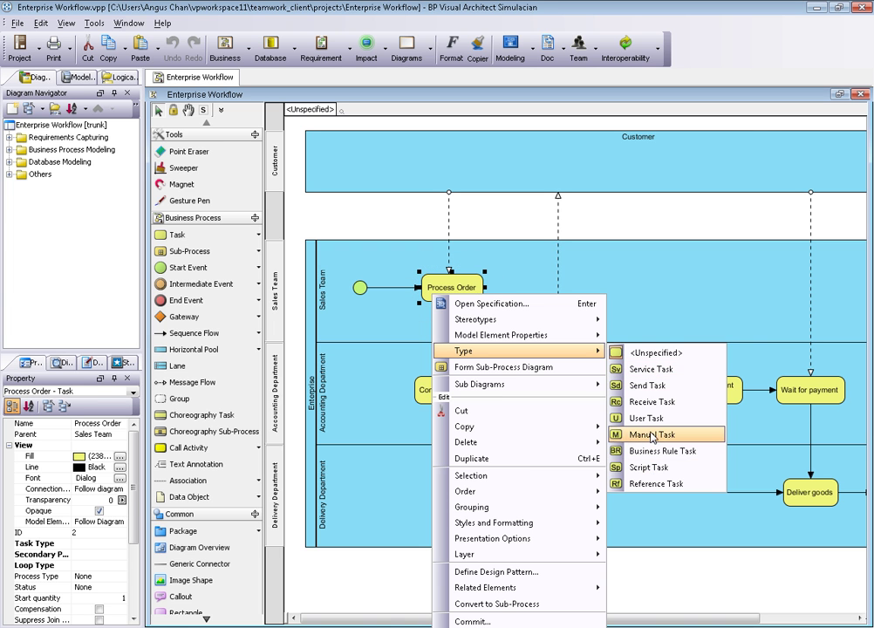
{"action": "left_click", "coordinate": [647, 418]}
Set the type of the Confirm order qty task in the Accounting Department lane to User Task
{"action": "right_click", "coordinate": [453, 389]}
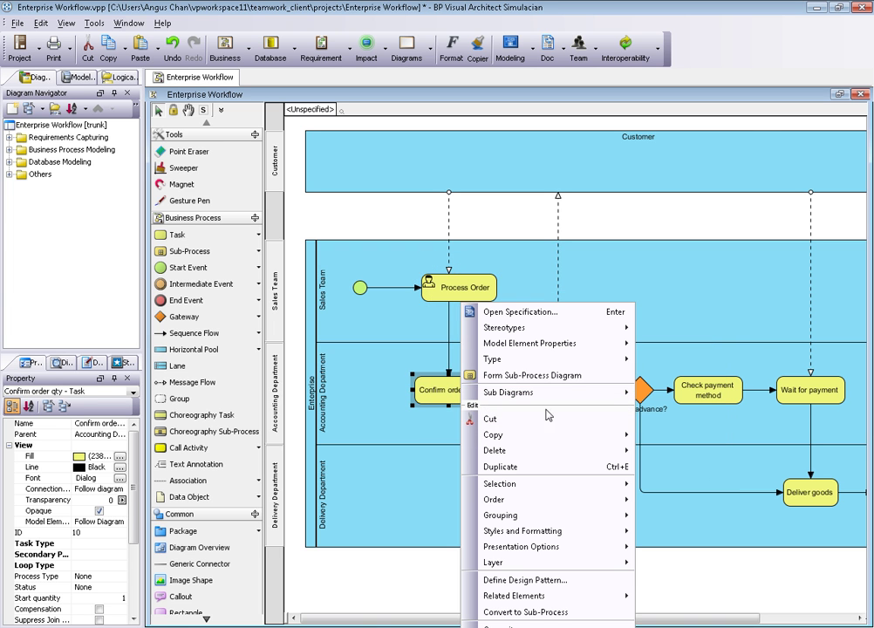
{"action": "mouse_move", "coordinate": [620, 359]}
{"action": "left_click", "coordinate": [660, 425]}
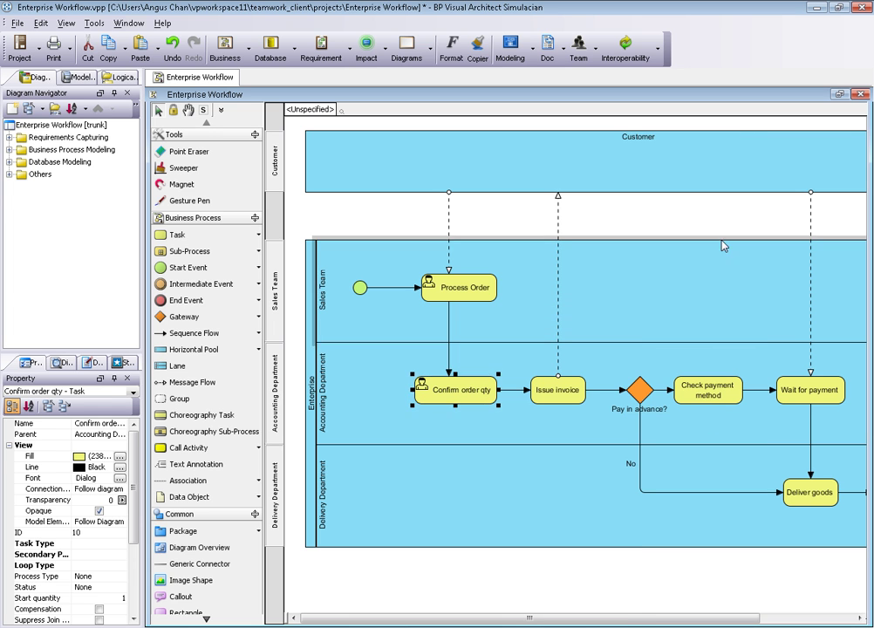
{"action": "key", "text": "Escape"}
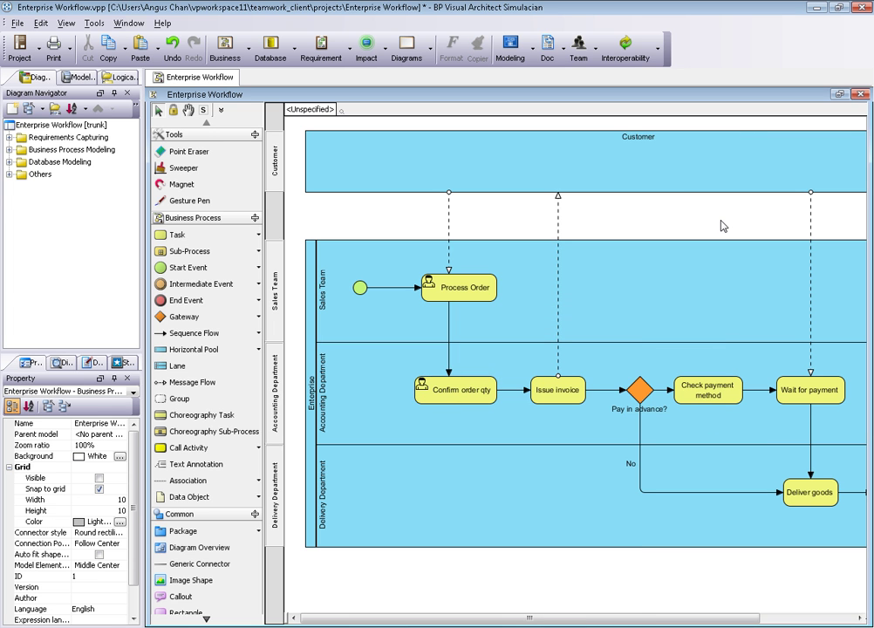
{"action": "left_click", "coordinate": [455, 390]}
{"action": "left_click", "coordinate": [429, 284]}
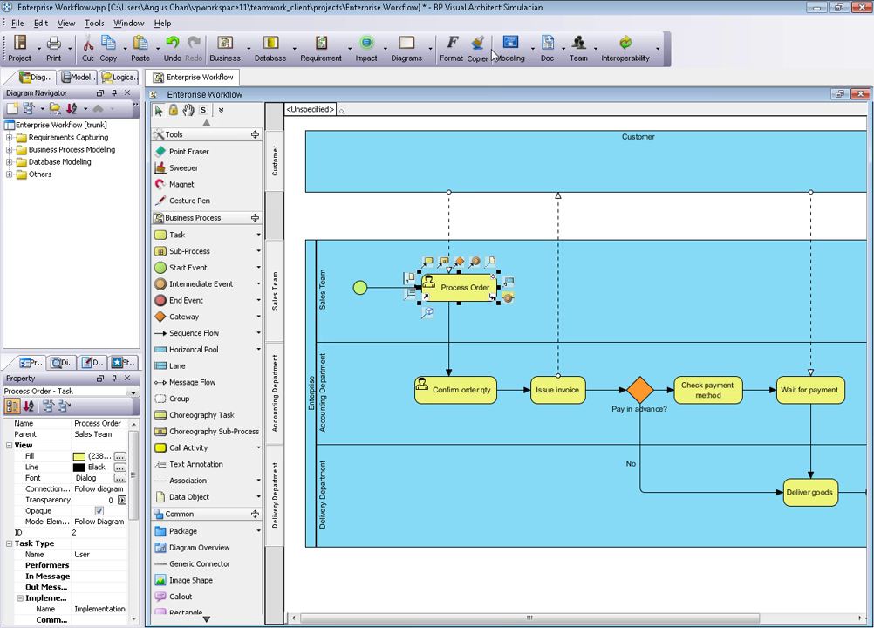
Commit the task type changes to the server with the comment: set user task
{"action": "left_click", "coordinate": [578, 51]}
{"action": "left_click", "coordinate": [590, 92]}
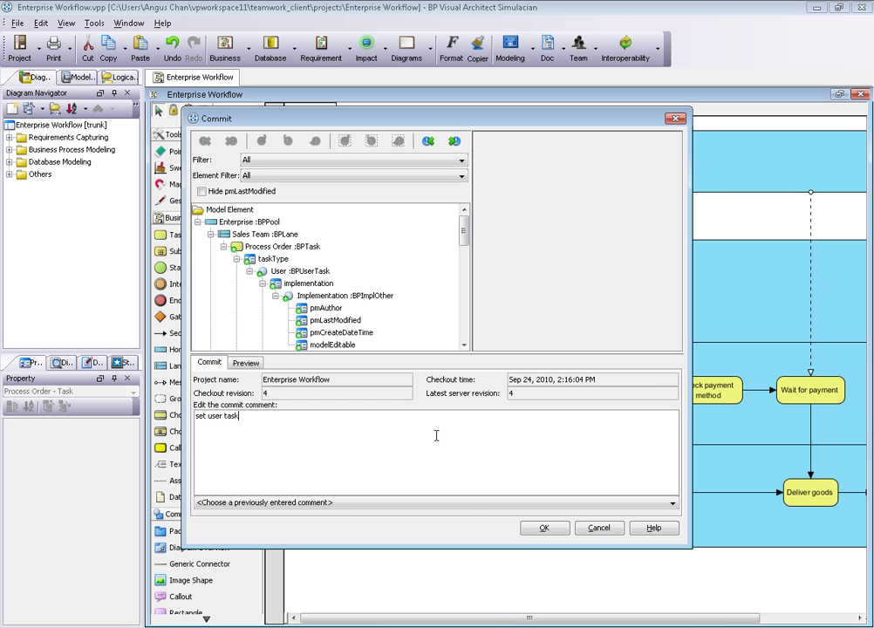
{"action": "left_click", "coordinate": [534, 527]}
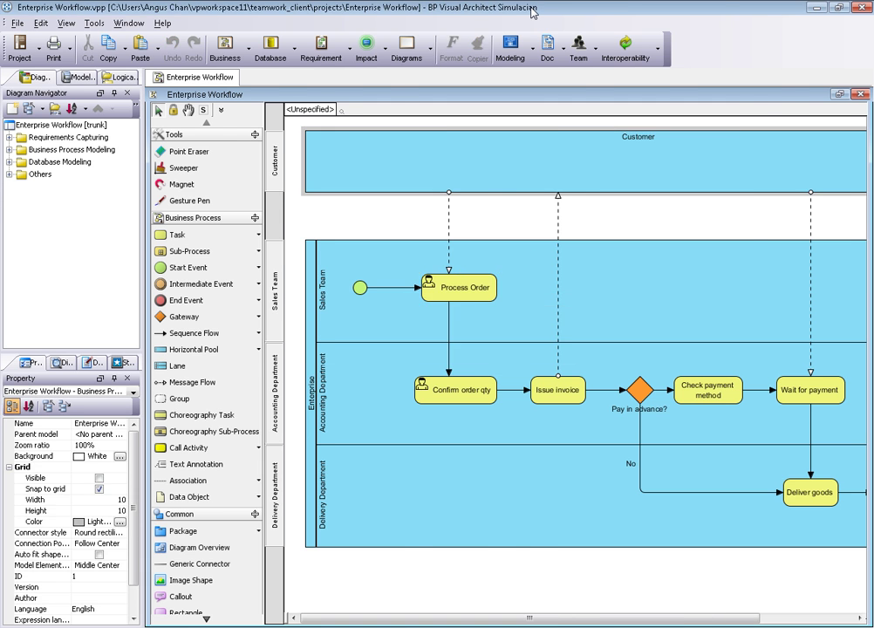
In the other client's Enterprise Workflow copy in vpworkspace13, set the fill of the Issue invoice and Check payment method tasks to solid Green
{"action": "double_click", "coordinate": [419, 9]}
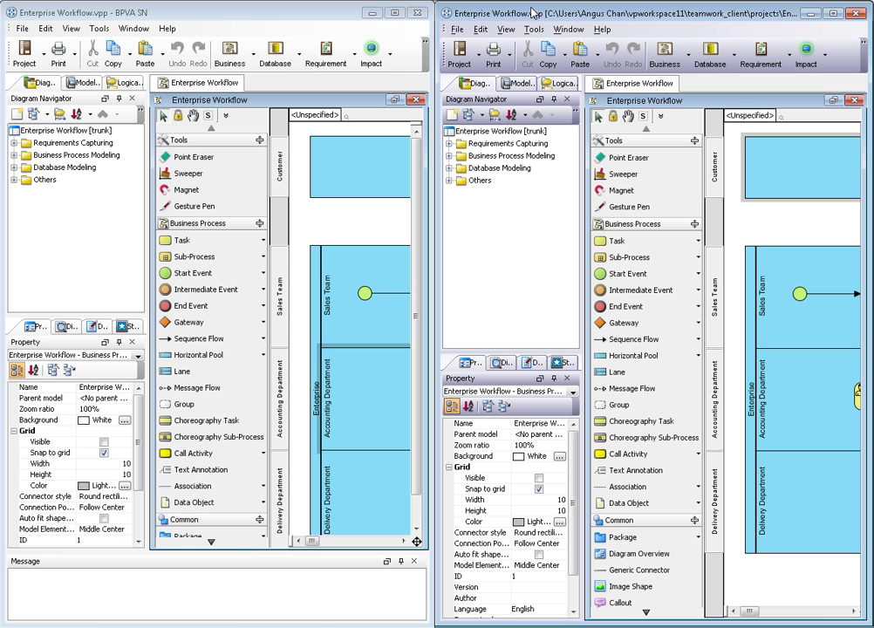
{"action": "double_click", "coordinate": [273, 18]}
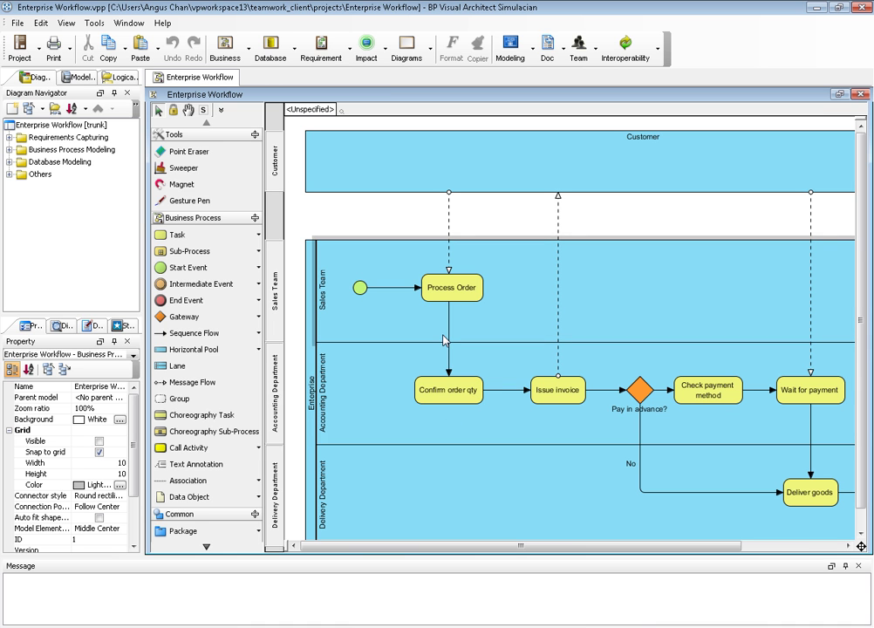
{"action": "left_click", "coordinate": [684, 387]}
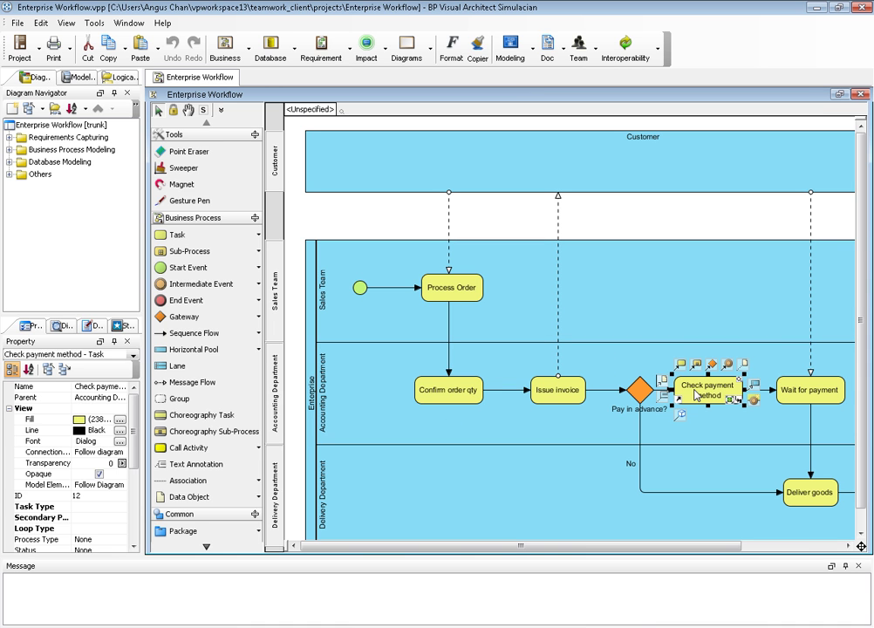
{"action": "left_click", "coordinate": [549, 394]}
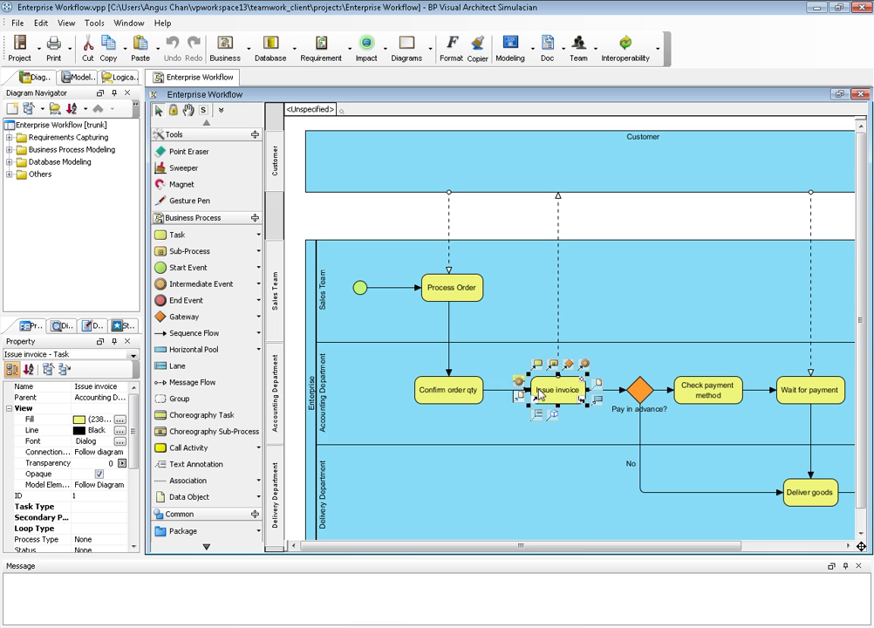
{"action": "left_click", "coordinate": [708, 390], "text": "ctrl"}
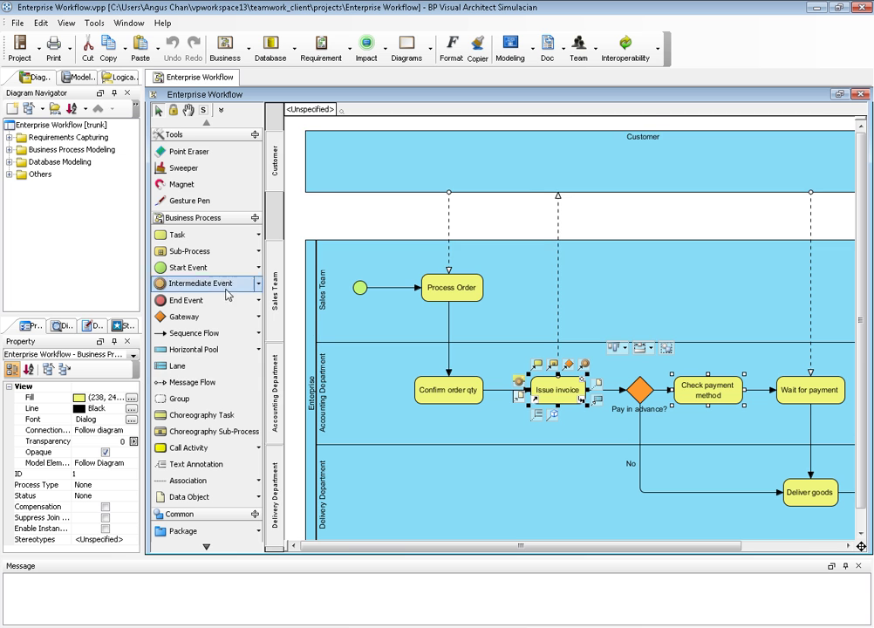
{"action": "left_click", "coordinate": [130, 397]}
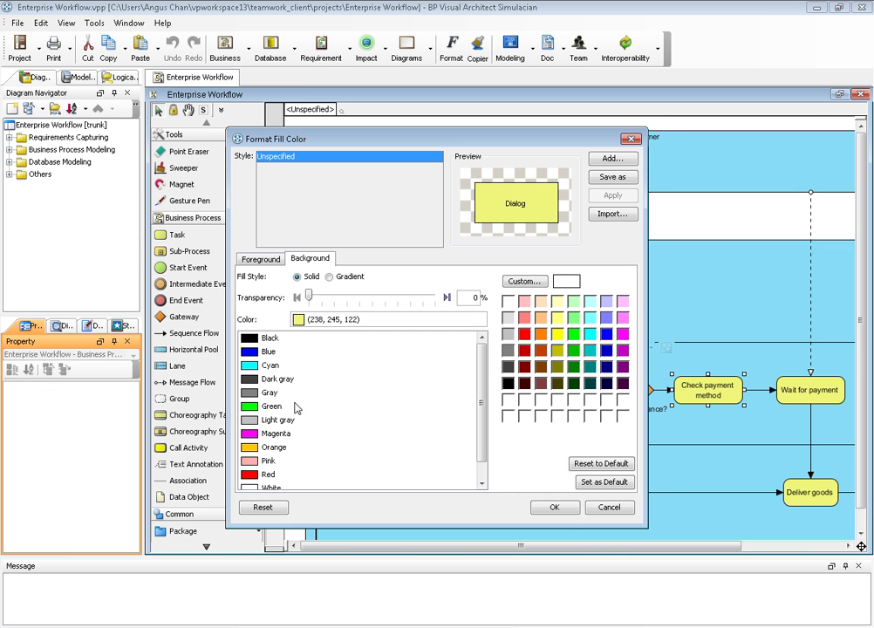
{"action": "left_click", "coordinate": [270, 405]}
{"action": "left_click", "coordinate": [554, 507]}
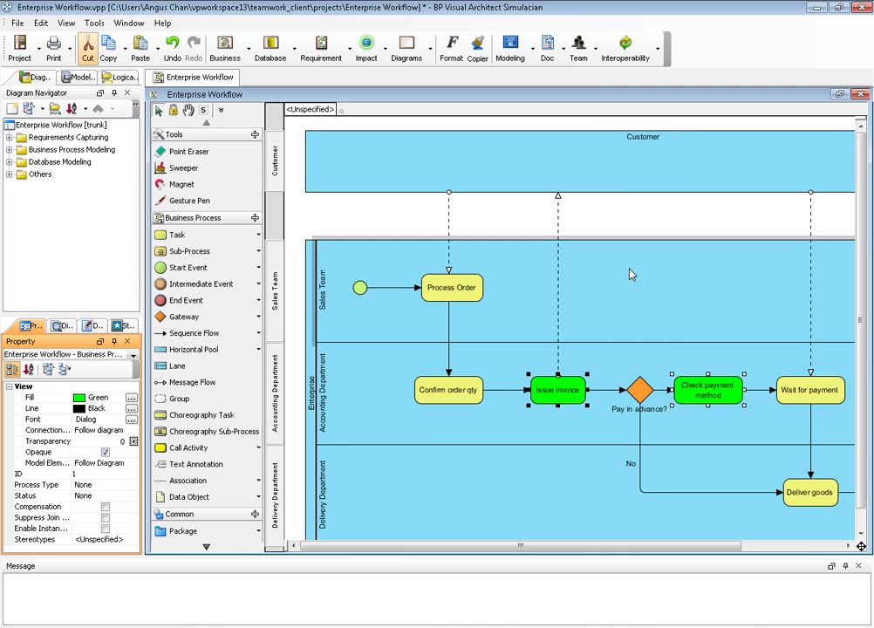
{"action": "left_click", "coordinate": [690, 355]}
Copy the Check payment method task's green format to Wait for payment, Deliver goods, Confirm order qty and Process Order with the format Copier
{"action": "left_click", "coordinate": [707, 390]}
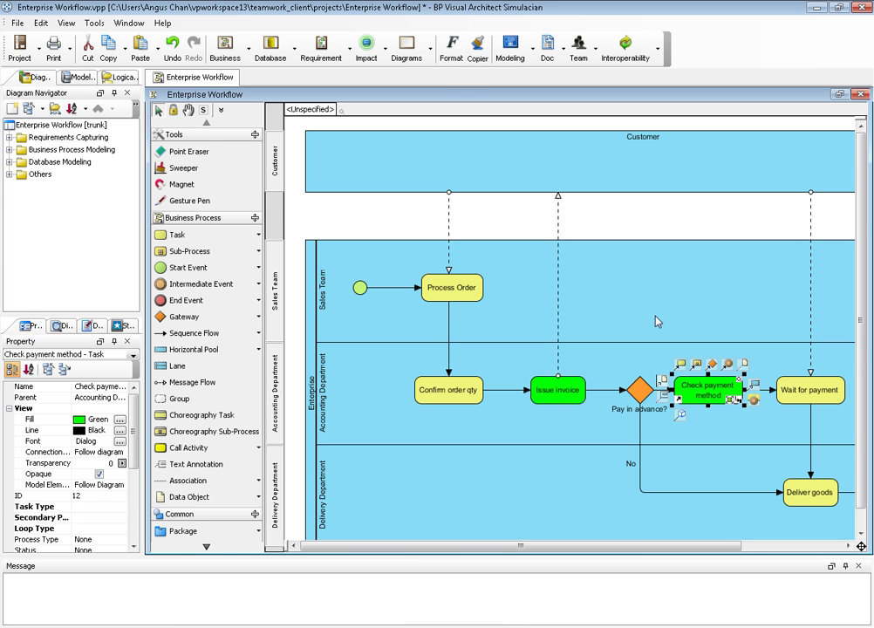
{"action": "left_click", "coordinate": [477, 45]}
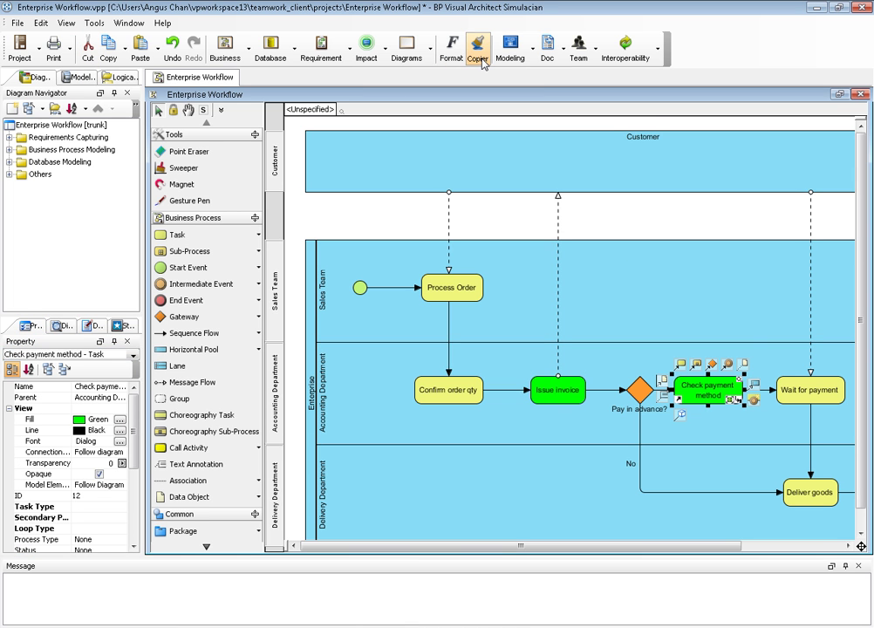
{"action": "left_click", "coordinate": [796, 394]}
{"action": "left_click", "coordinate": [477, 45]}
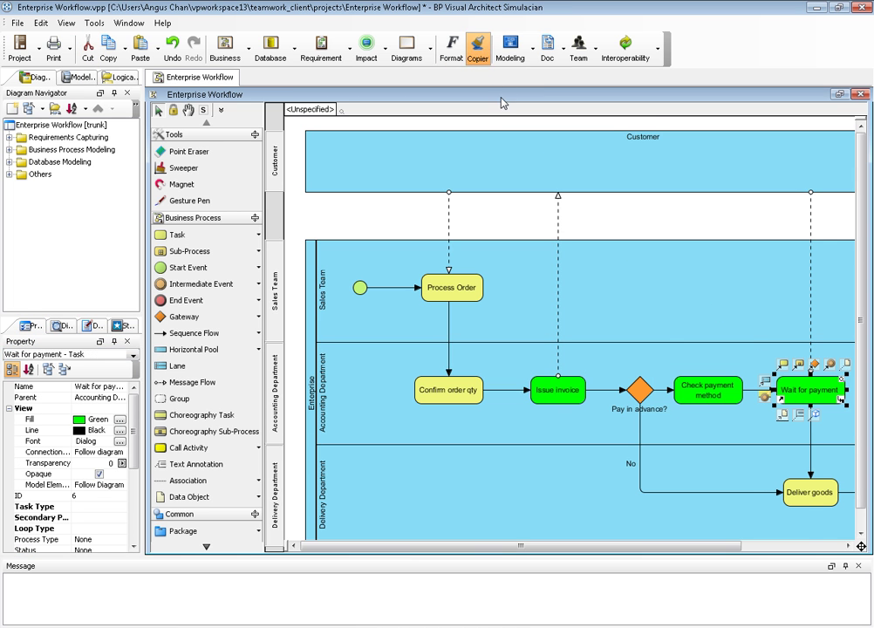
{"action": "left_click", "coordinate": [820, 498]}
{"action": "left_click", "coordinate": [477, 46]}
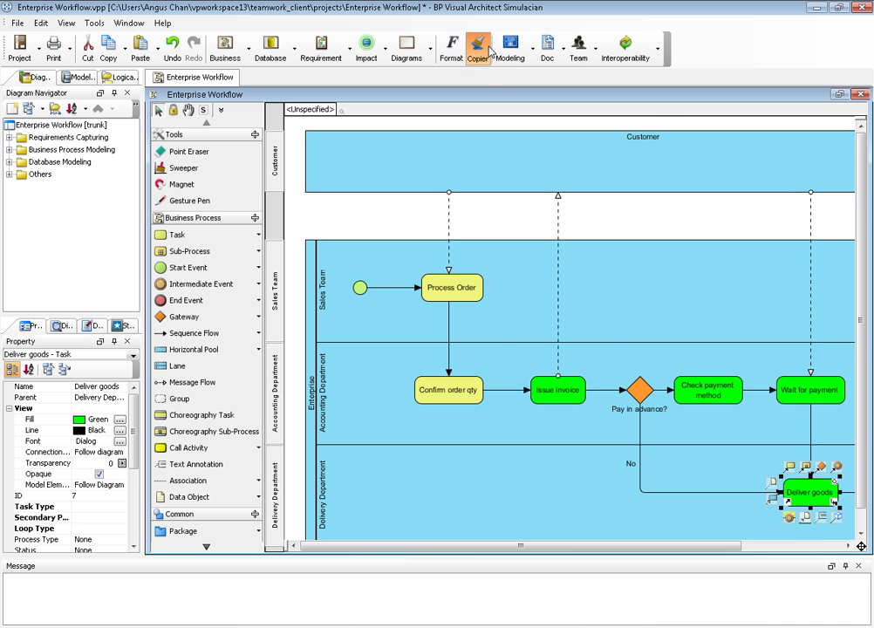
{"action": "left_click", "coordinate": [479, 390]}
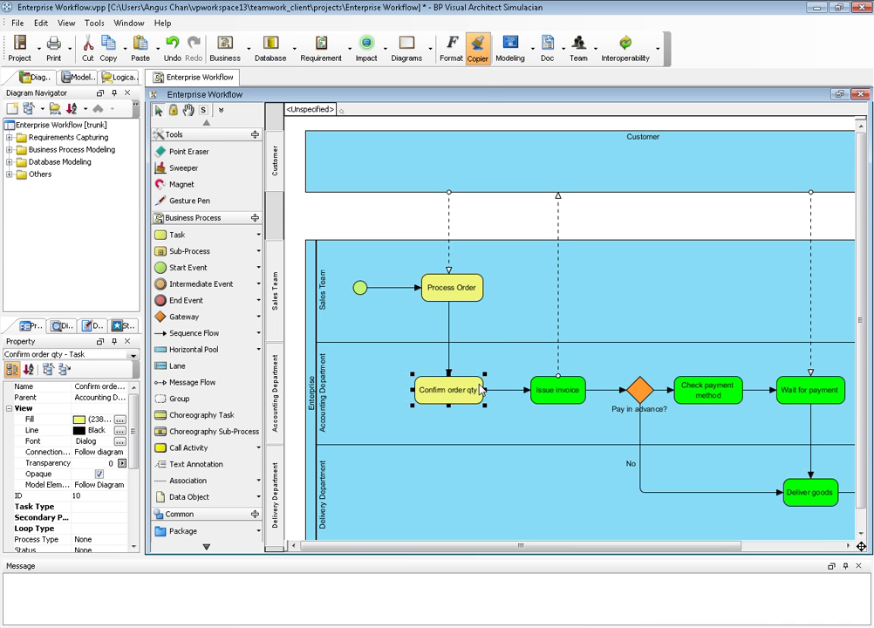
{"action": "left_click", "coordinate": [477, 45]}
{"action": "left_click", "coordinate": [477, 281]}
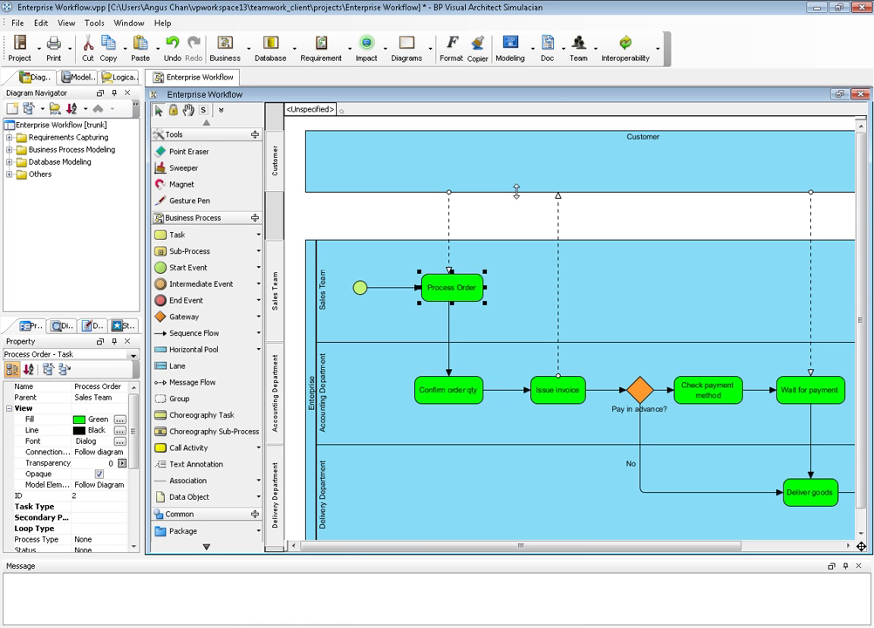
{"action": "left_click", "coordinate": [522, 216]}
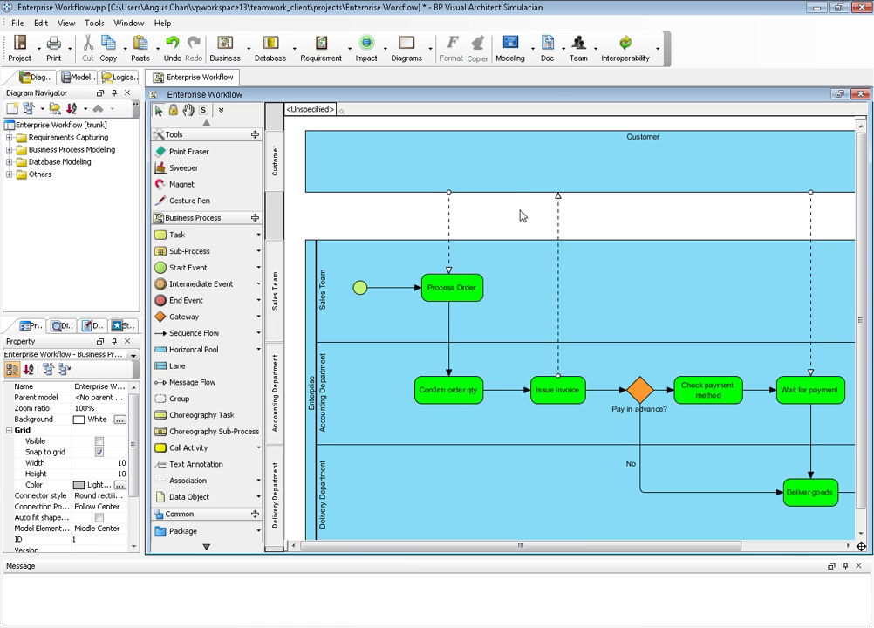
Commit the recolored Enterprise Workflow project to the server with the comment: apply some color theme
{"action": "left_click", "coordinate": [599, 60]}
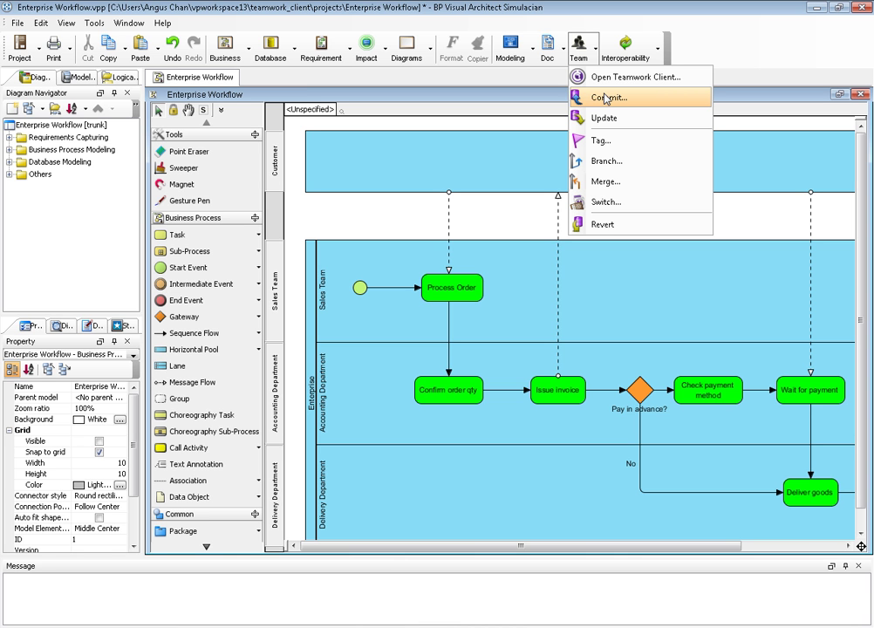
{"action": "left_click", "coordinate": [607, 98]}
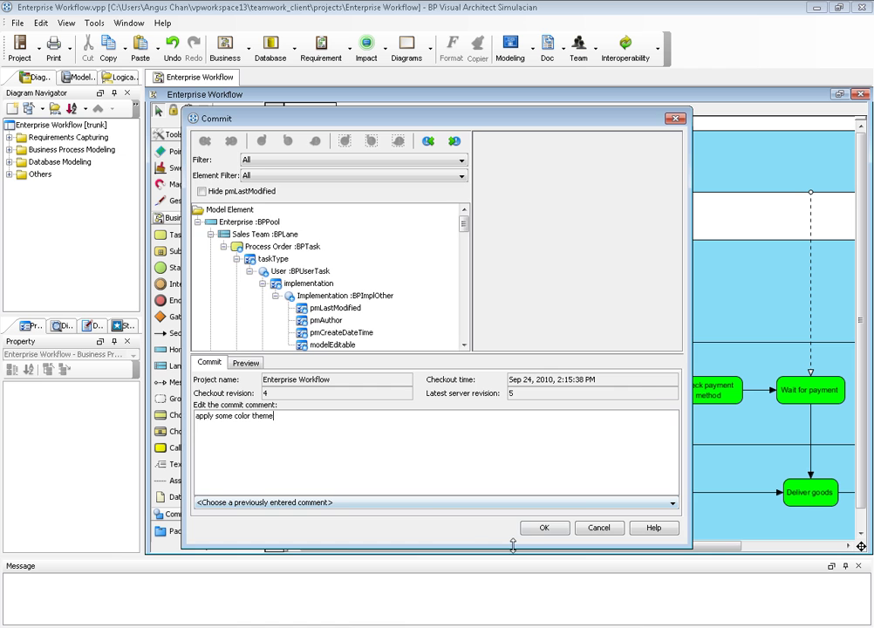
{"action": "left_click", "coordinate": [539, 528]}
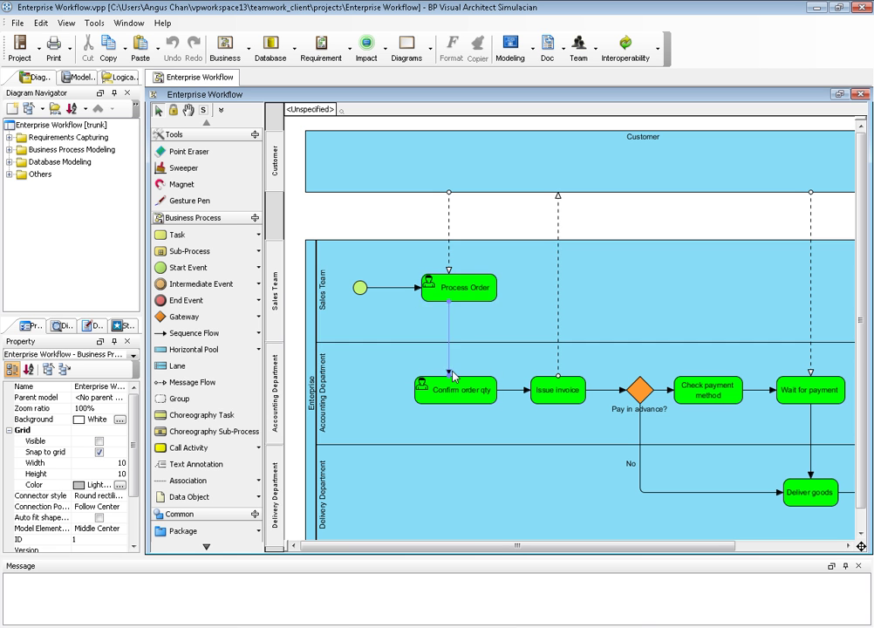
Switch back to the client's Enterprise Workflow copy in vpworkspace11 and update it with the latest color changes from the server
{"action": "left_click", "coordinate": [834, 12]}
{"action": "double_click", "coordinate": [737, 19]}
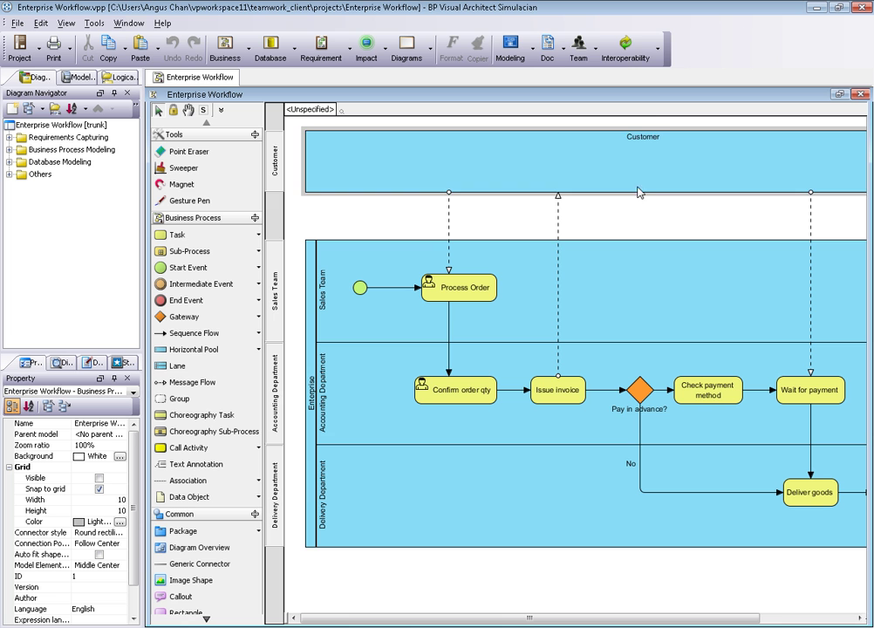
{"action": "left_click", "coordinate": [582, 51]}
{"action": "left_click", "coordinate": [590, 117]}
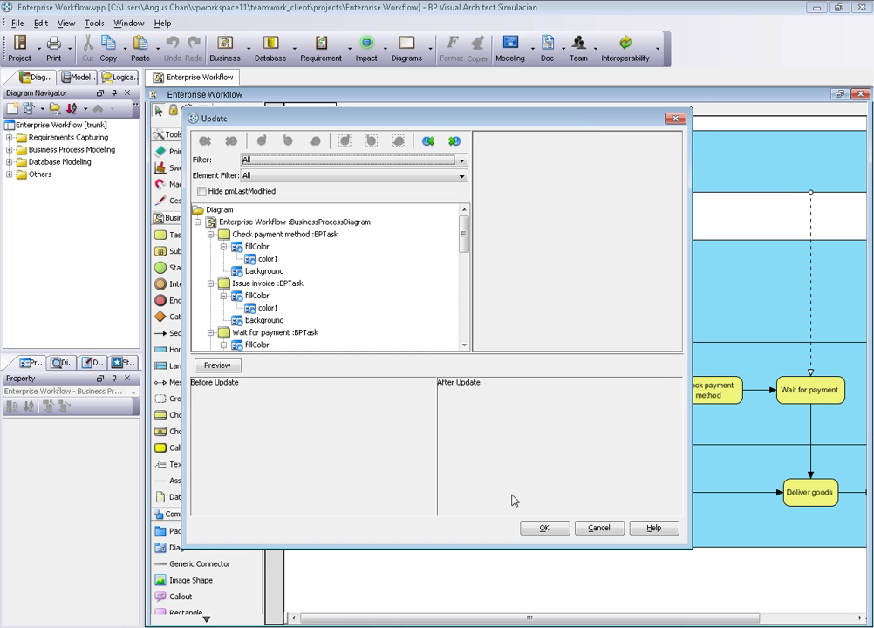
{"action": "left_click", "coordinate": [545, 528]}
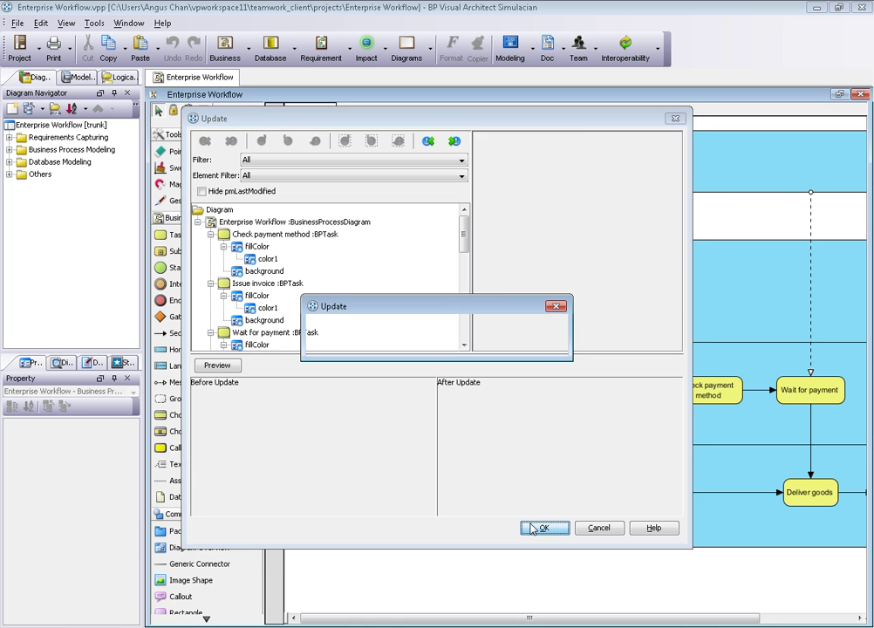